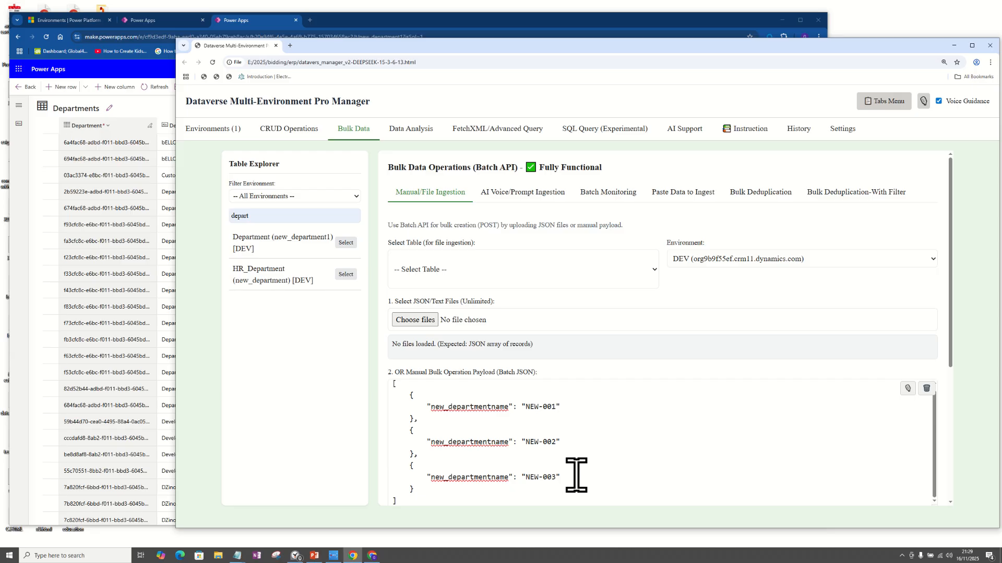
- Compare the manual batch JSON payload for department names with the page for pasting data to ingest
{"action": "left_click_drag", "start_coordinate": [575, 474], "coordinate": [379, 404]}
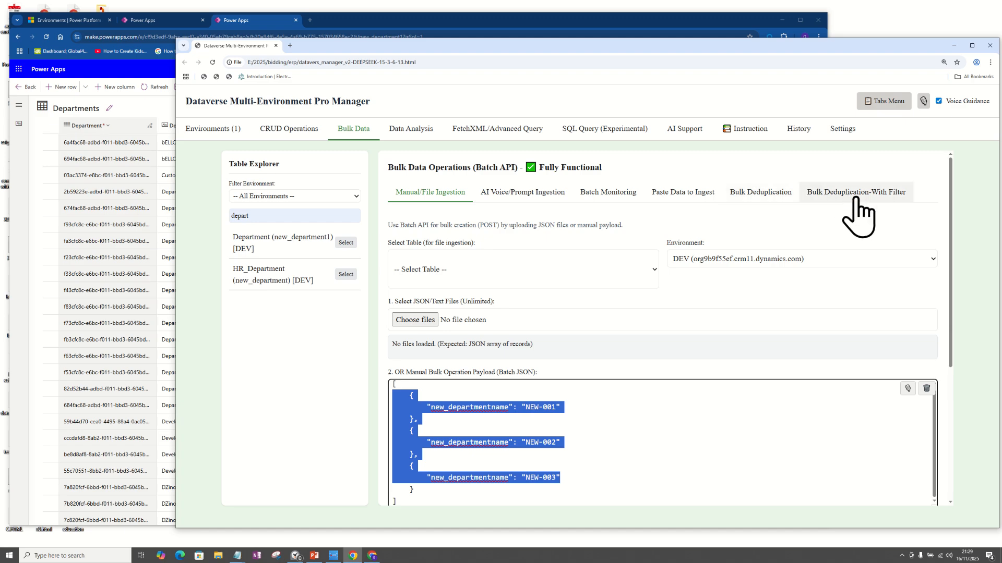
{"action": "left_click", "coordinate": [681, 194]}
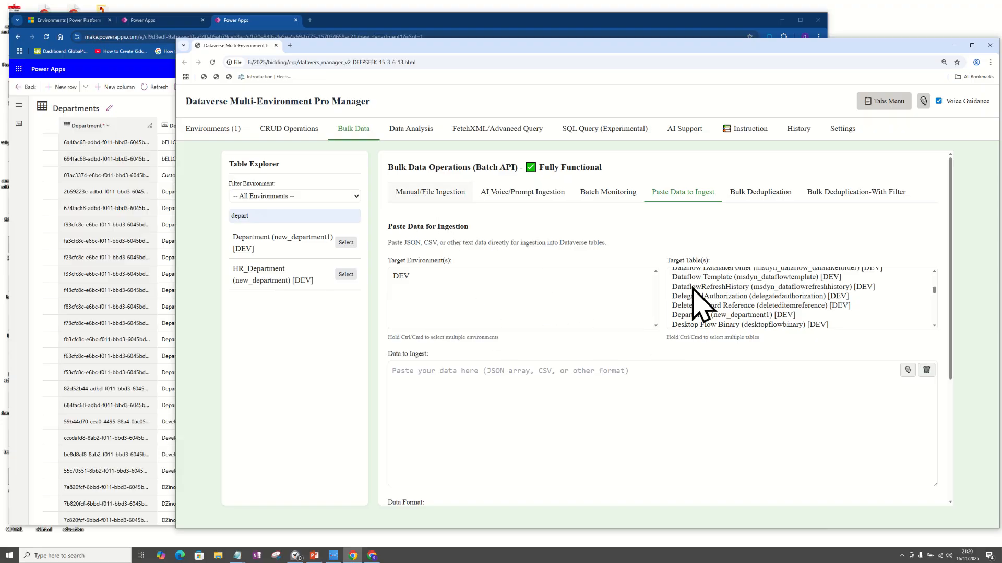
{"action": "left_click", "coordinate": [450, 211]}
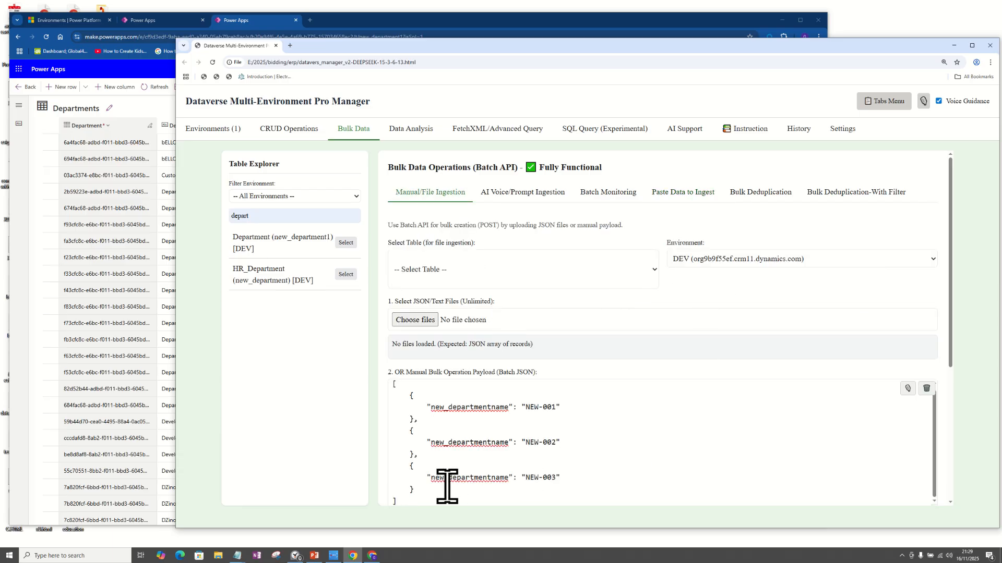
- Set up pasted-data ingestion with DEV as the target environment and Department (new_department1) as the target table
{"action": "left_click", "coordinate": [684, 194]}
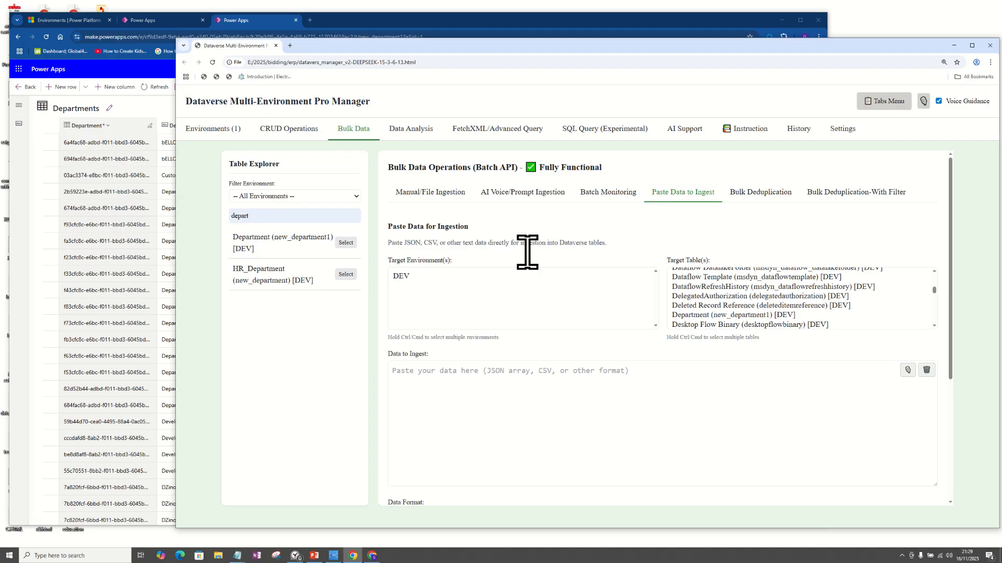
{"action": "left_click", "coordinate": [401, 277]}
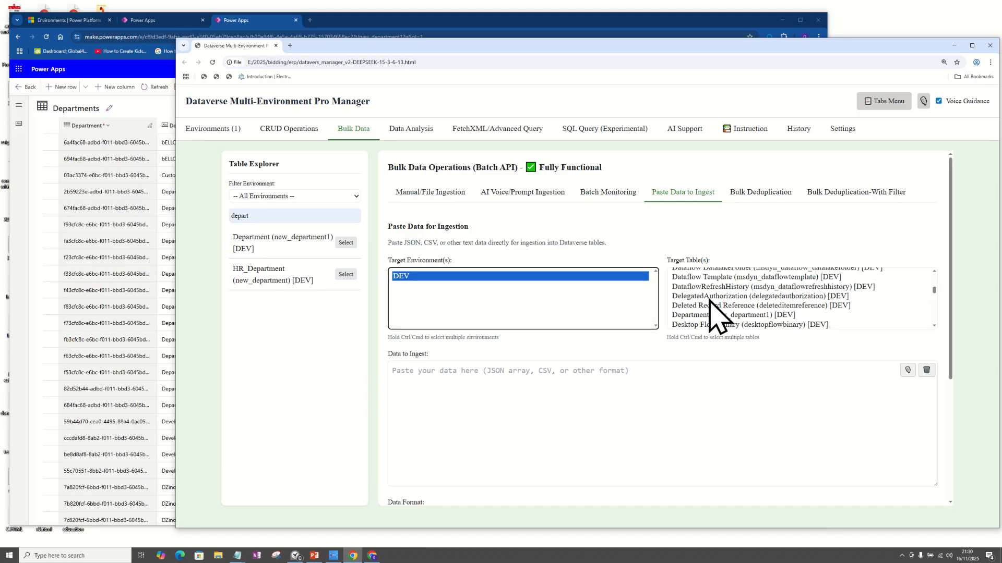
{"action": "left_click", "coordinate": [934, 271]}
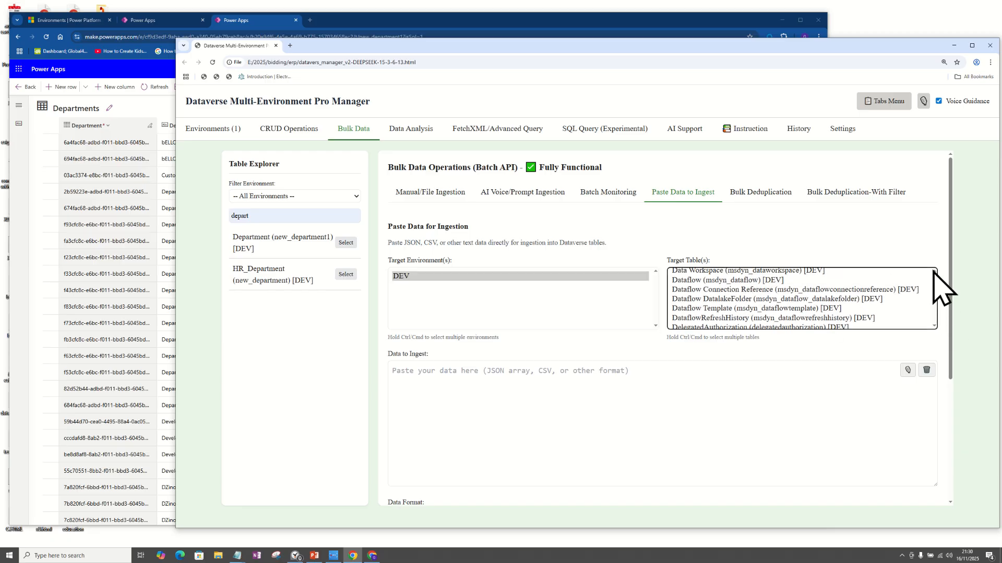
{"action": "left_click", "coordinate": [935, 326]}
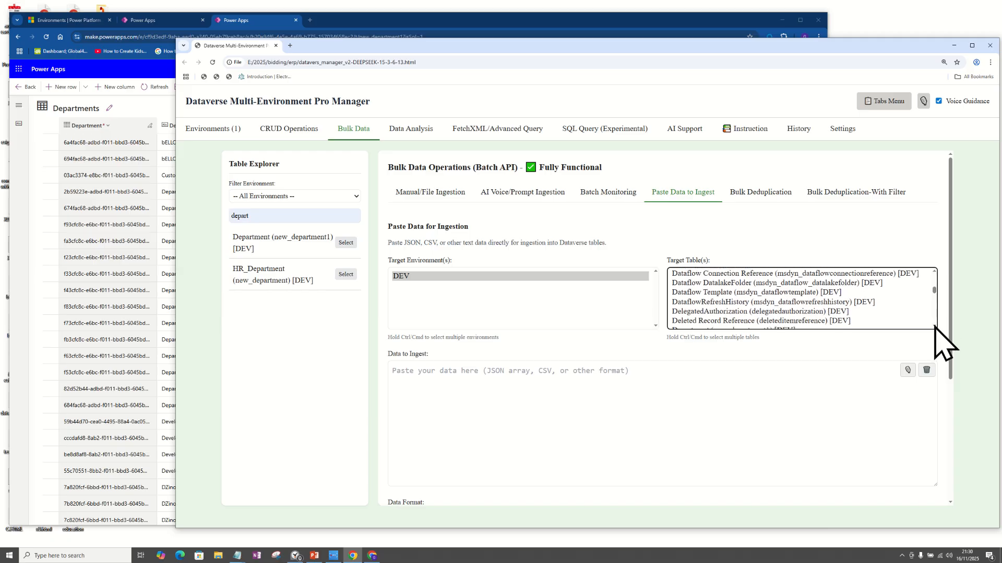
{"action": "left_click", "coordinate": [711, 284]}
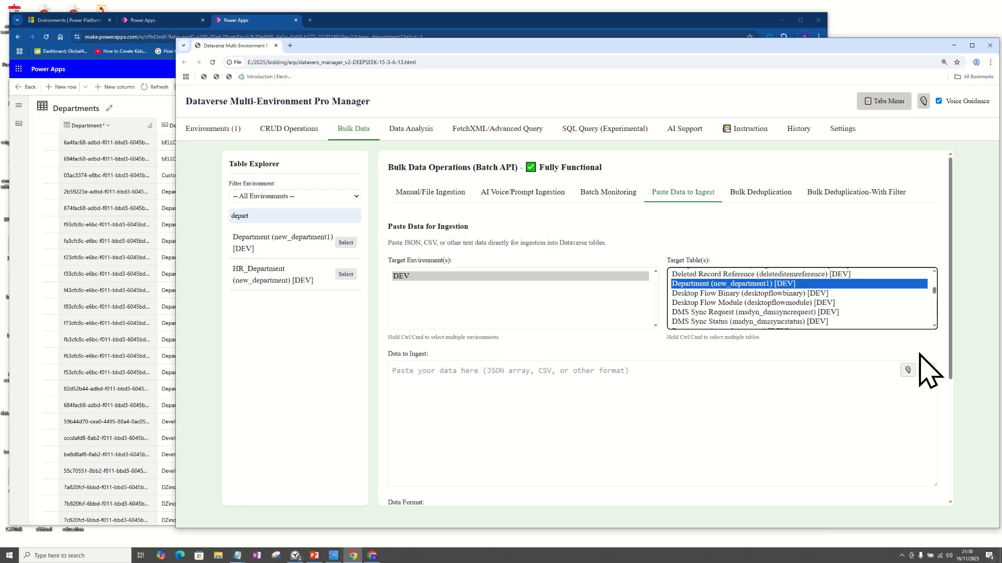
- Fill the data to ingest with a JSON array of new_departmentname records London2030, London2031 and London2032
{"action": "left_click_drag", "start_coordinate": [951, 334], "coordinate": [951, 385]}
{"action": "left_click", "coordinate": [433, 306]}
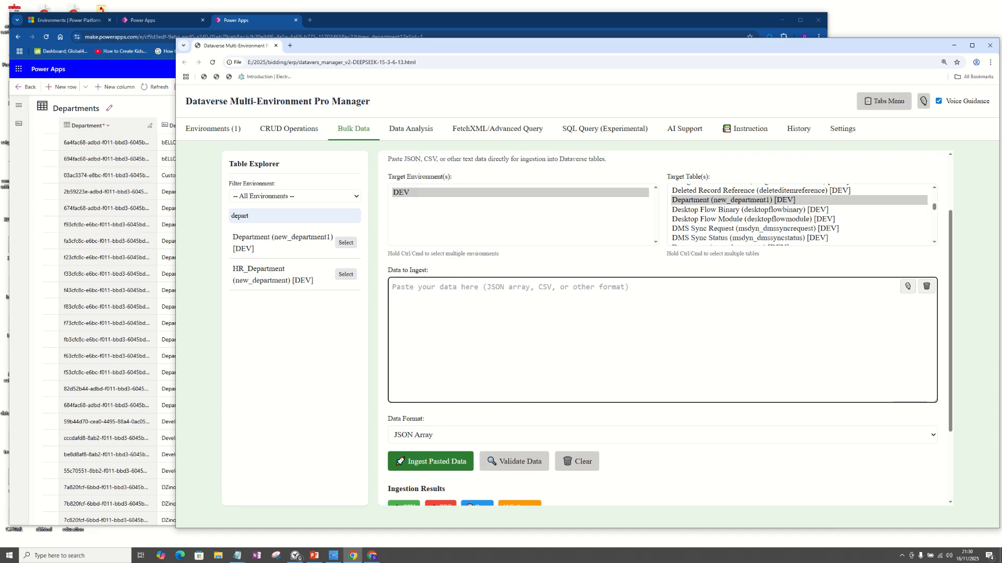
{"action": "key", "text": "alt+Tab"}
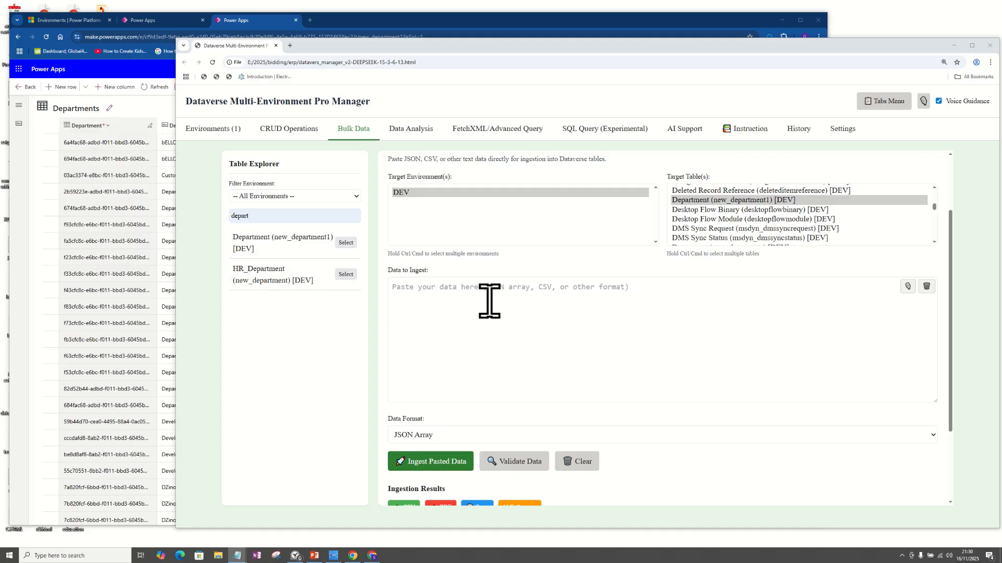
{"action": "left_click", "coordinate": [539, 305]}
{"action": "type", "text": "[     {         \"new_departmentname\": \"London2030\"     },     {         \"new_departmentname\": \"London2031\"     },     {         \"new_departmentname\": \"London2032\"     } ]"}
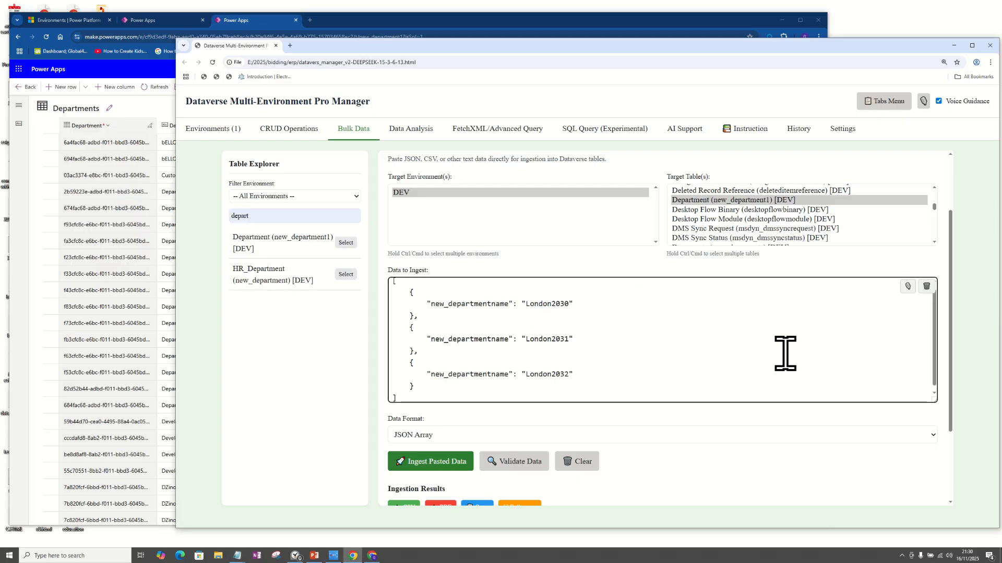
- Review the new_departmentname field and its value in each record of the JSON array
{"action": "left_click_drag", "start_coordinate": [484, 296], "coordinate": [574, 372]}
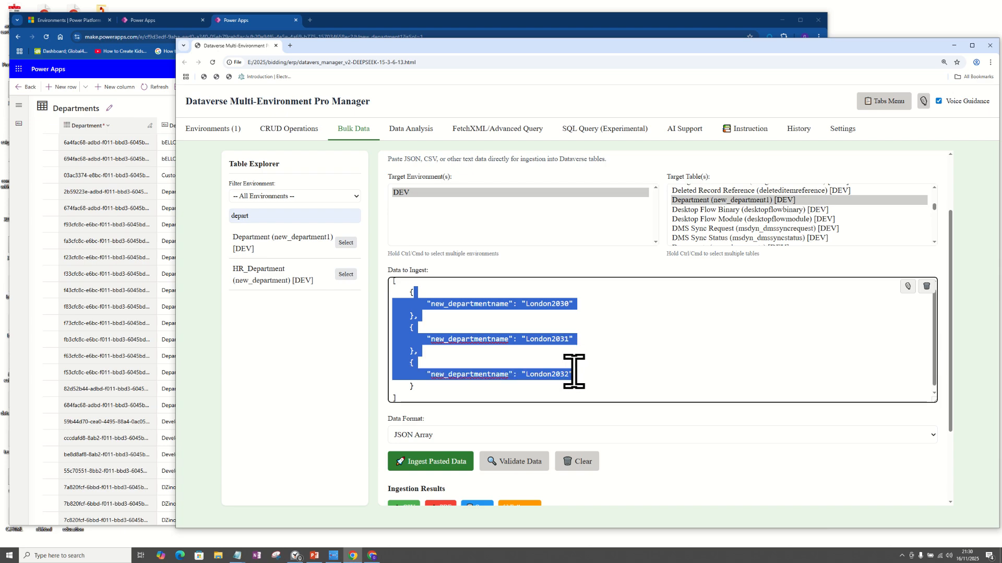
{"action": "left_click", "coordinate": [579, 315]}
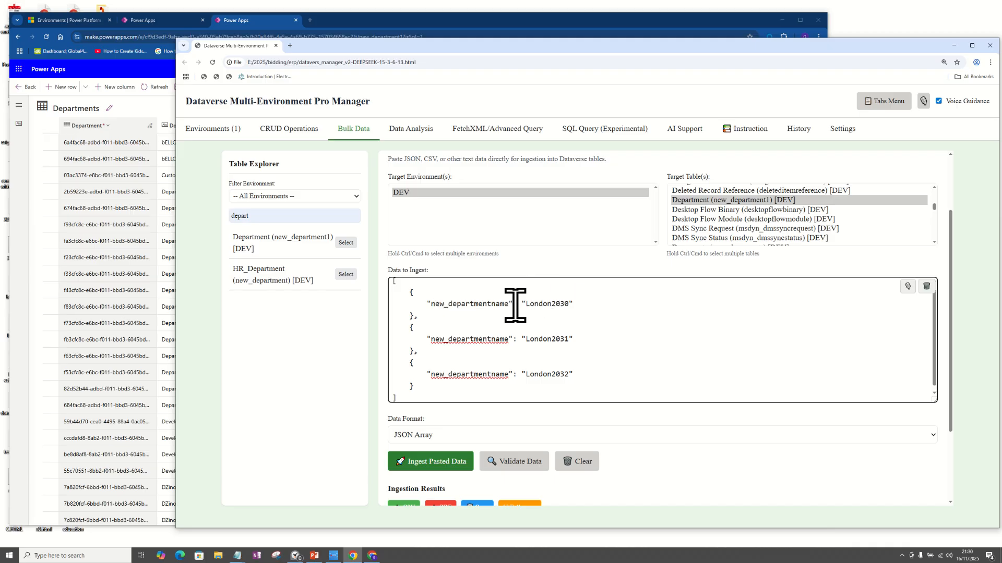
{"action": "left_click_drag", "start_coordinate": [515, 305], "coordinate": [437, 305]}
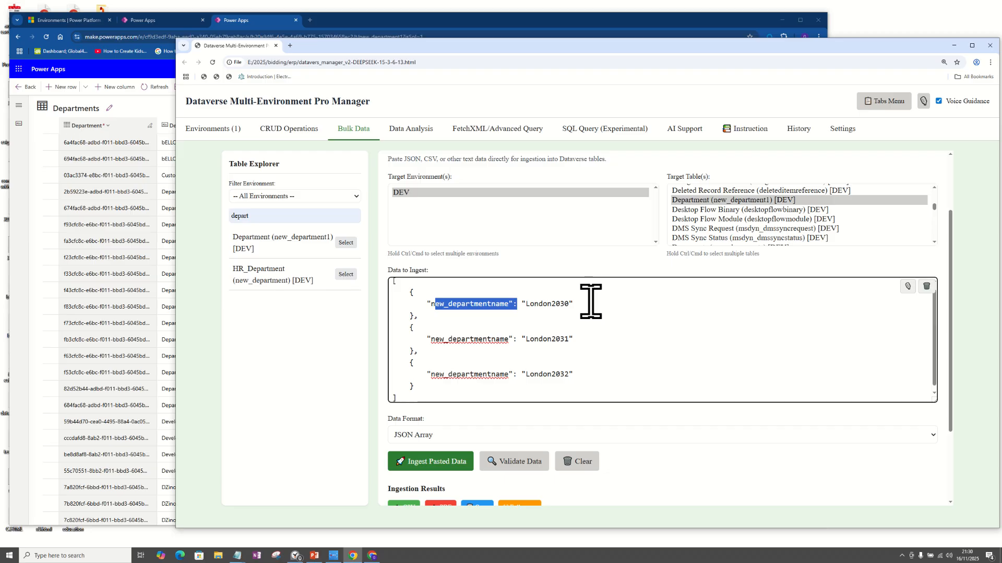
{"action": "left_click_drag", "start_coordinate": [587, 303], "coordinate": [533, 304]}
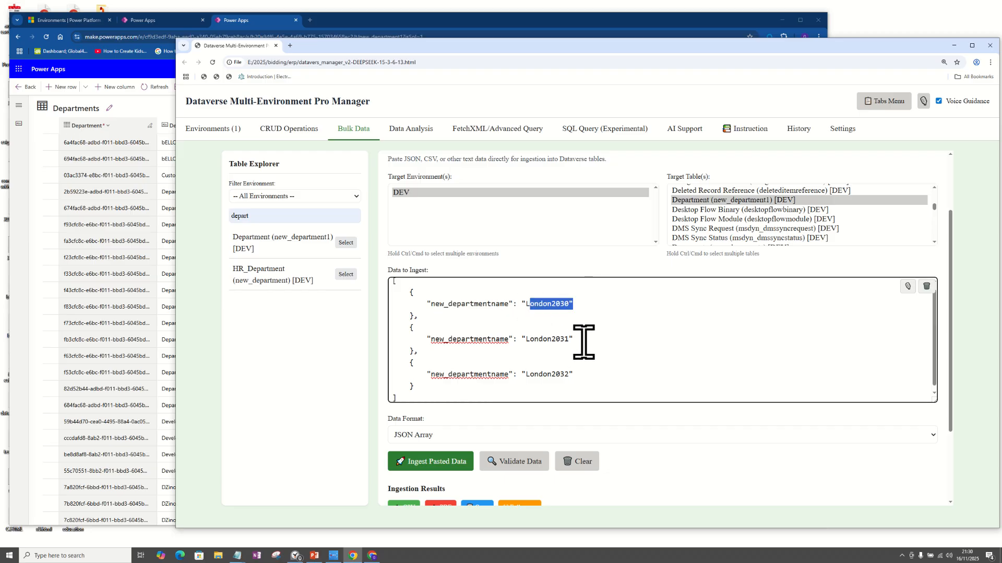
{"action": "left_click_drag", "start_coordinate": [585, 341], "coordinate": [520, 340]}
{"action": "left_click_drag", "start_coordinate": [583, 375], "coordinate": [524, 374]}
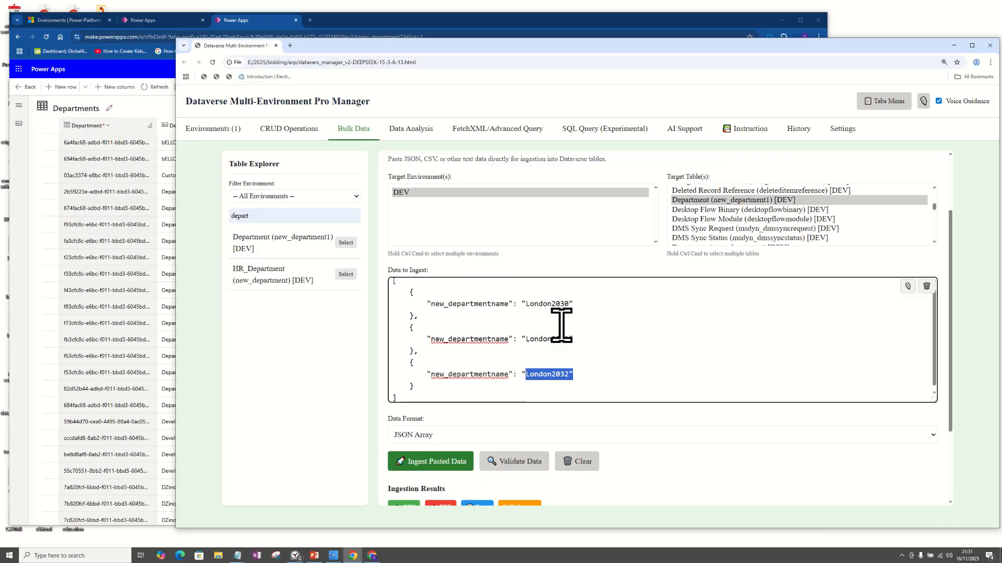
{"action": "left_click_drag", "start_coordinate": [934, 320], "coordinate": [936, 332]}
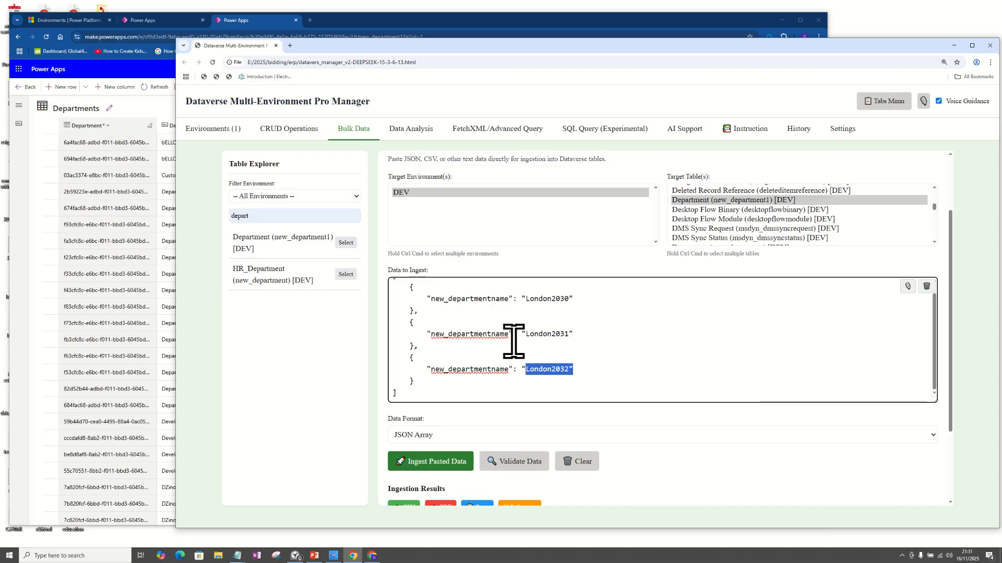
- Switch to Power Apps and look through the existing rows of the Departments table
{"action": "left_click", "coordinate": [18, 271]}
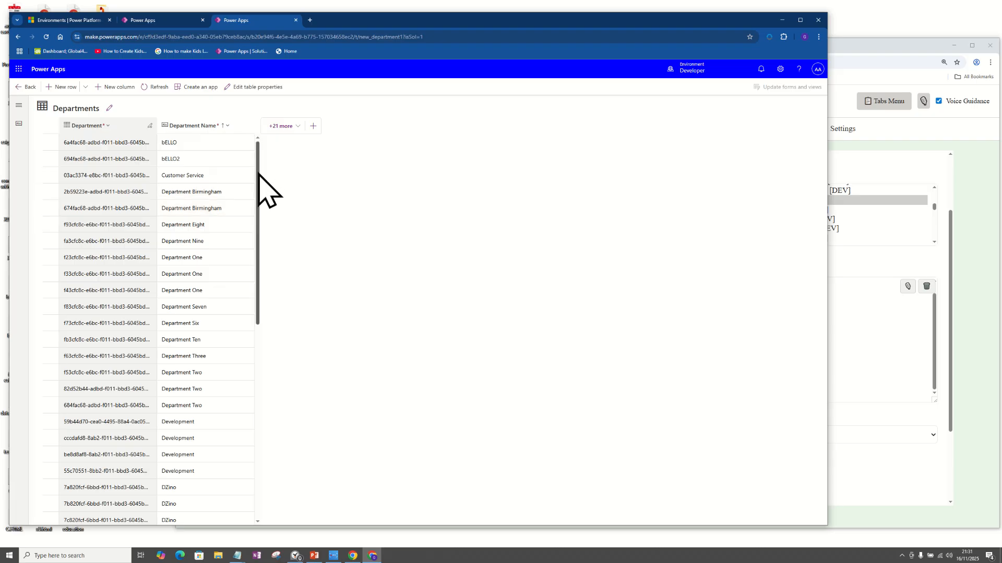
{"action": "left_click_drag", "start_coordinate": [258, 174], "coordinate": [264, 398]}
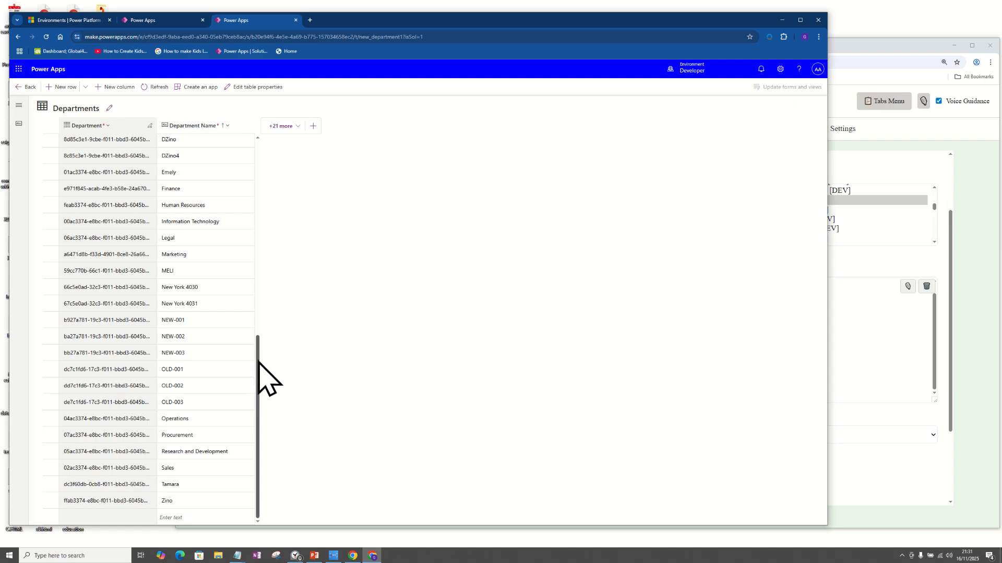
{"action": "left_click_drag", "start_coordinate": [259, 361], "coordinate": [250, 160]}
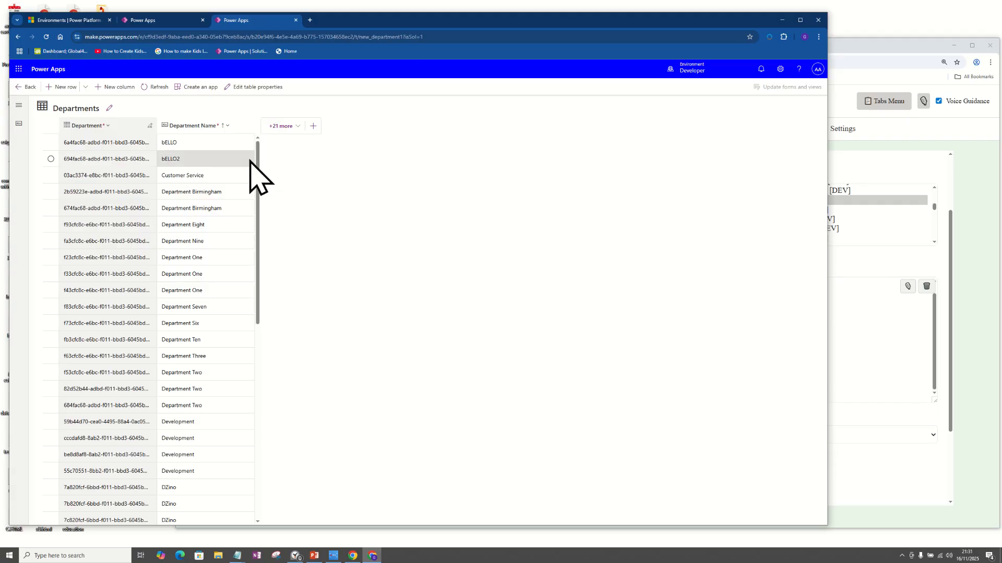
- Back in the Dataverse manager, ingest the pasted department records and check the ingestion results
{"action": "left_click", "coordinate": [881, 330]}
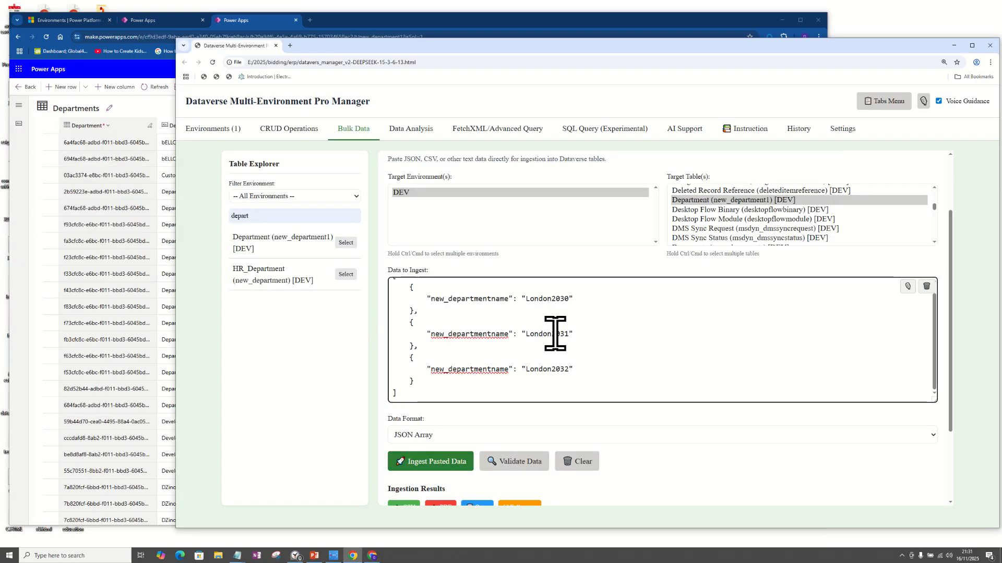
{"action": "left_click_drag", "start_coordinate": [579, 371], "coordinate": [70, 272]}
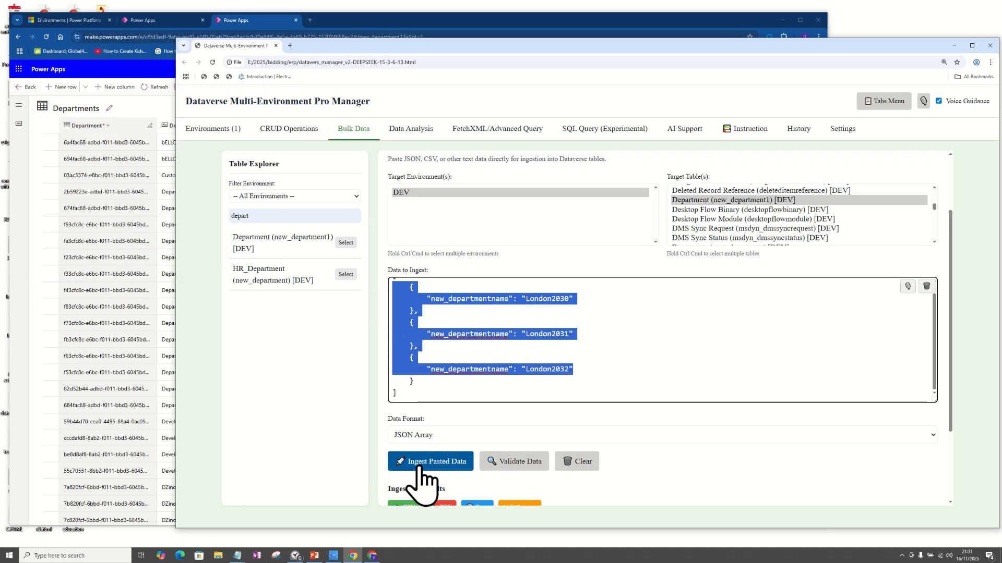
{"action": "left_click", "coordinate": [438, 468]}
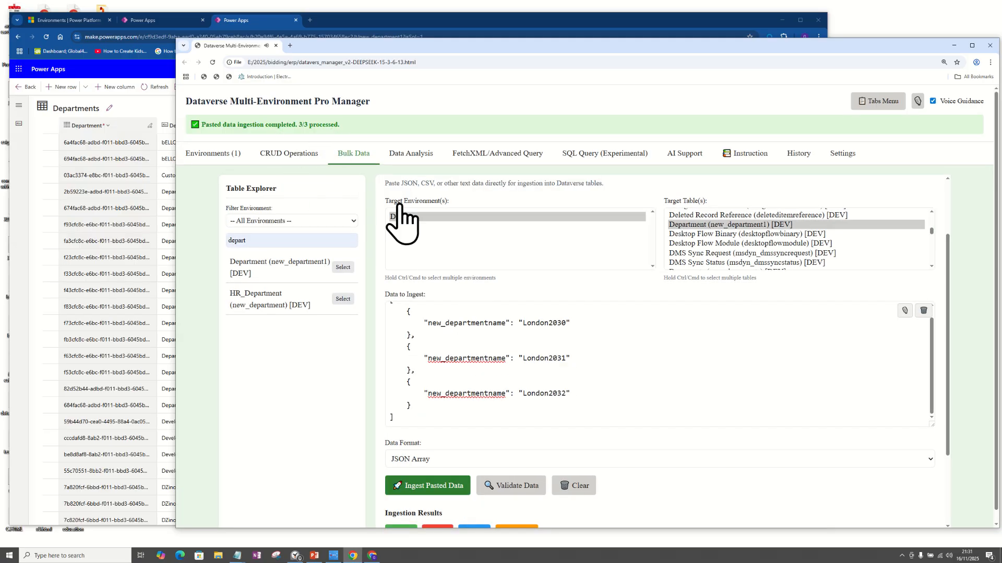
{"action": "left_click_drag", "start_coordinate": [949, 271], "coordinate": [942, 383]}
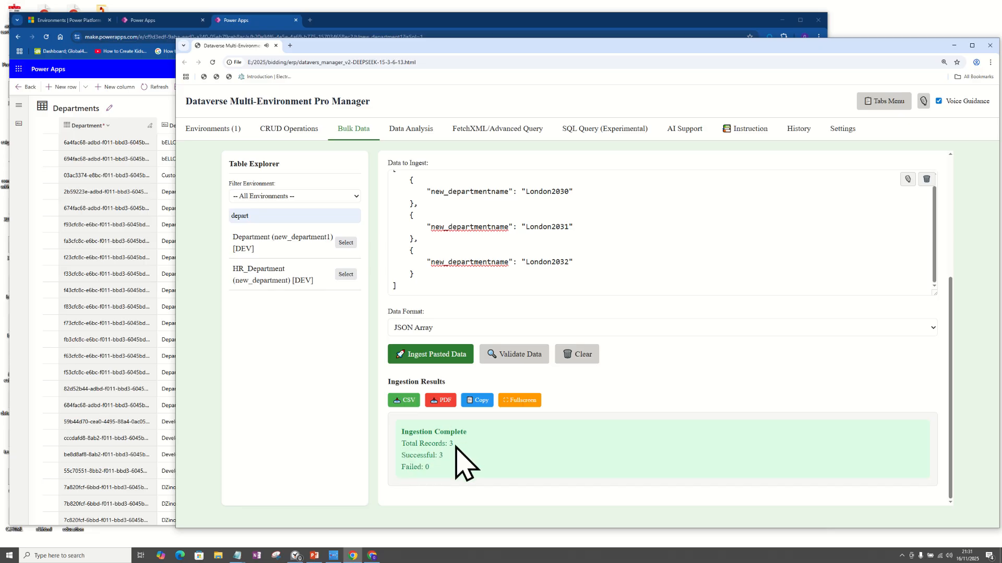
{"action": "left_click_drag", "start_coordinate": [402, 444], "coordinate": [463, 444]}
{"action": "mouse_move", "coordinate": [401, 456]}
{"action": "left_mouse_down"}
{"action": "mouse_move", "coordinate": [449, 458]}
{"action": "mouse_move", "coordinate": [391, 467]}
{"action": "left_mouse_up"}
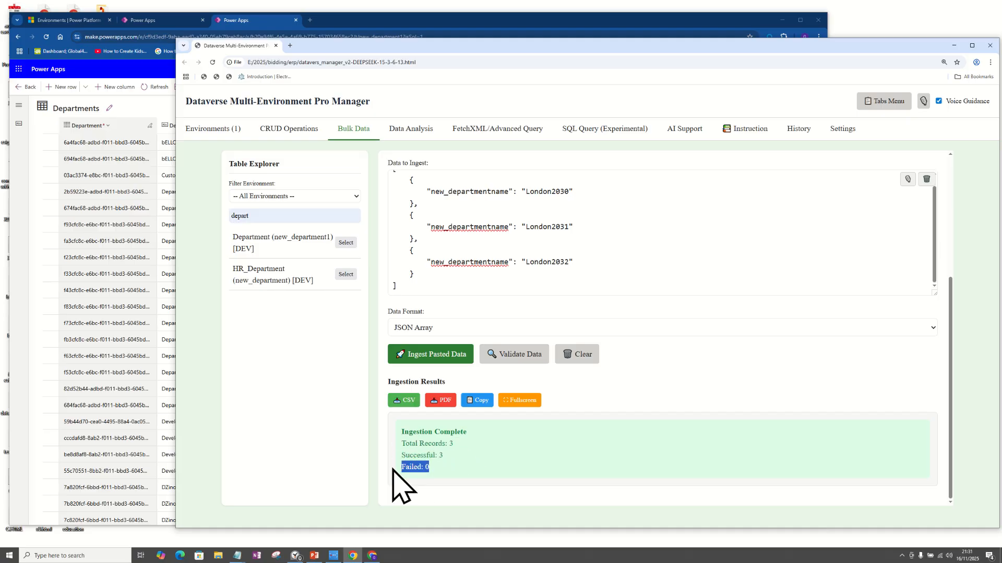
- Reload the Departments table in Power Apps and select the London2030, London2031 and London2032 rows
{"action": "left_click", "coordinate": [23, 282]}
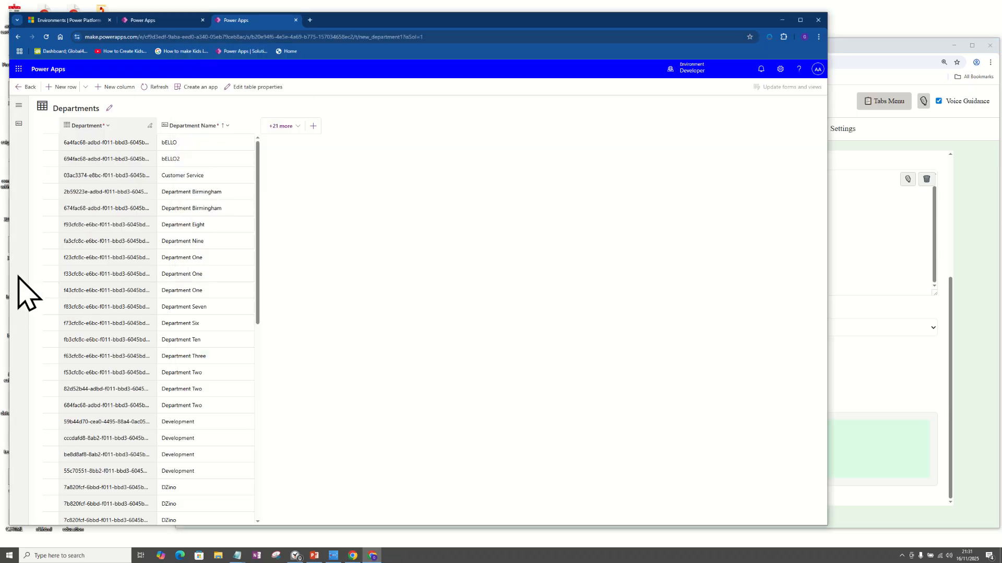
{"action": "left_click", "coordinate": [47, 38]}
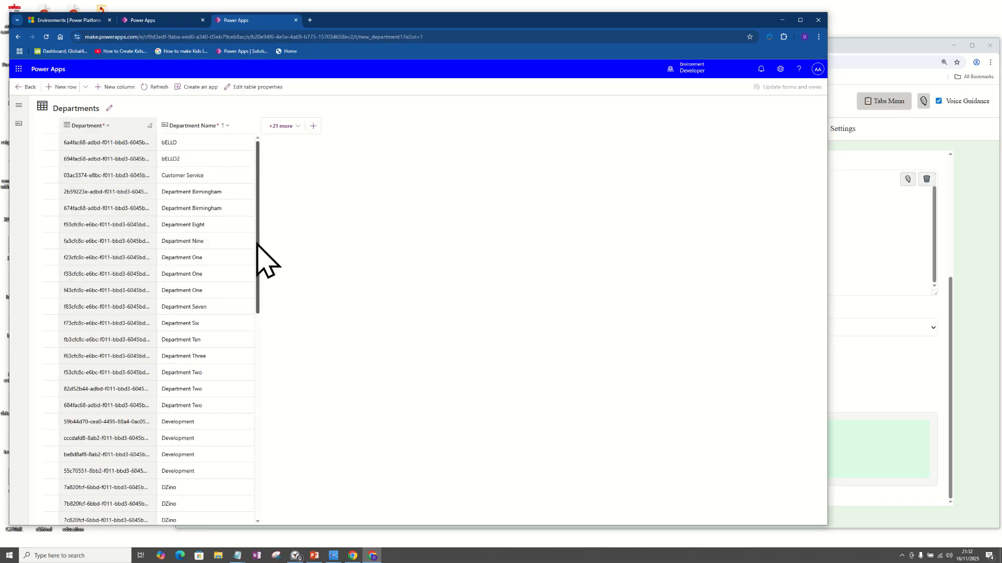
{"action": "left_click_drag", "start_coordinate": [257, 244], "coordinate": [256, 410]}
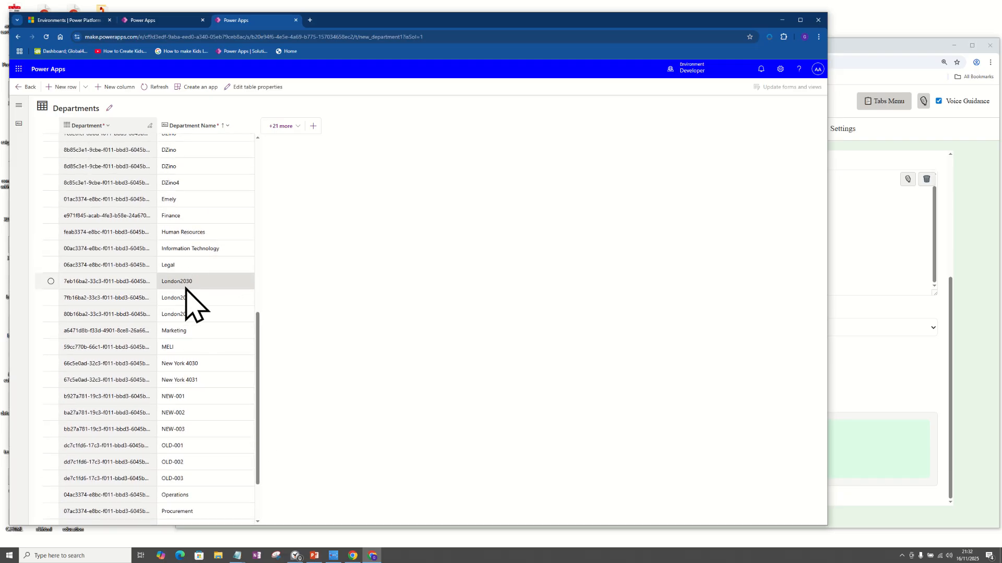
{"action": "left_click", "coordinate": [51, 314]}
{"action": "left_click", "coordinate": [50, 281]}
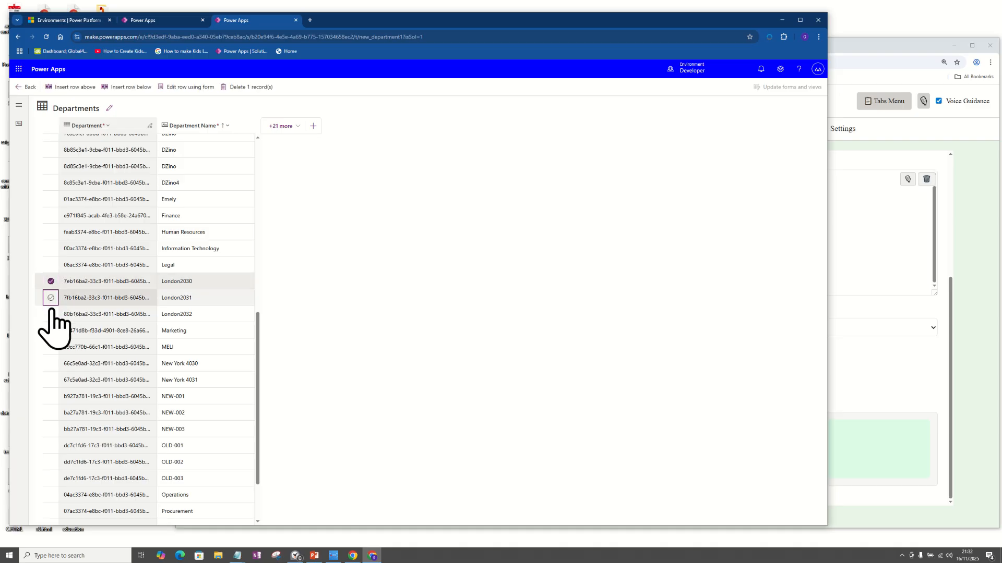
{"action": "left_click", "coordinate": [51, 298]}
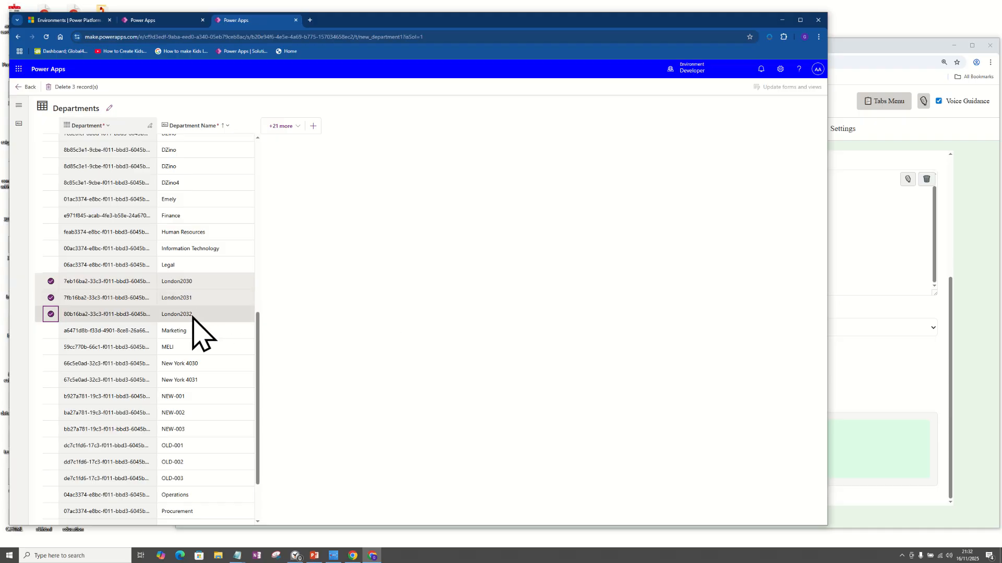
- Switch to the Dataverse manager and choose Department (new_department1) as the table for single-record CRUD operations
{"action": "left_click", "coordinate": [975, 325]}
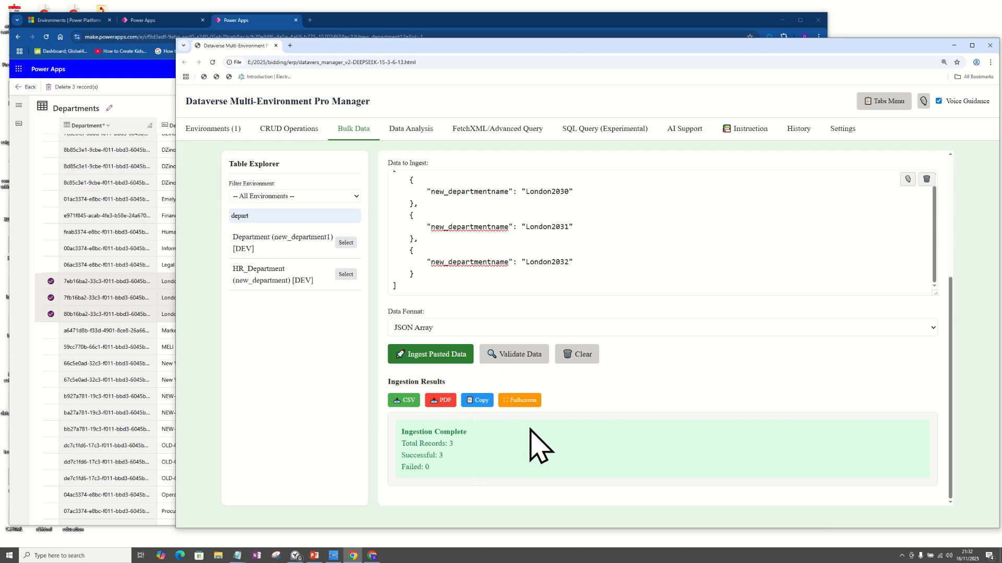
{"action": "left_click", "coordinate": [266, 137]}
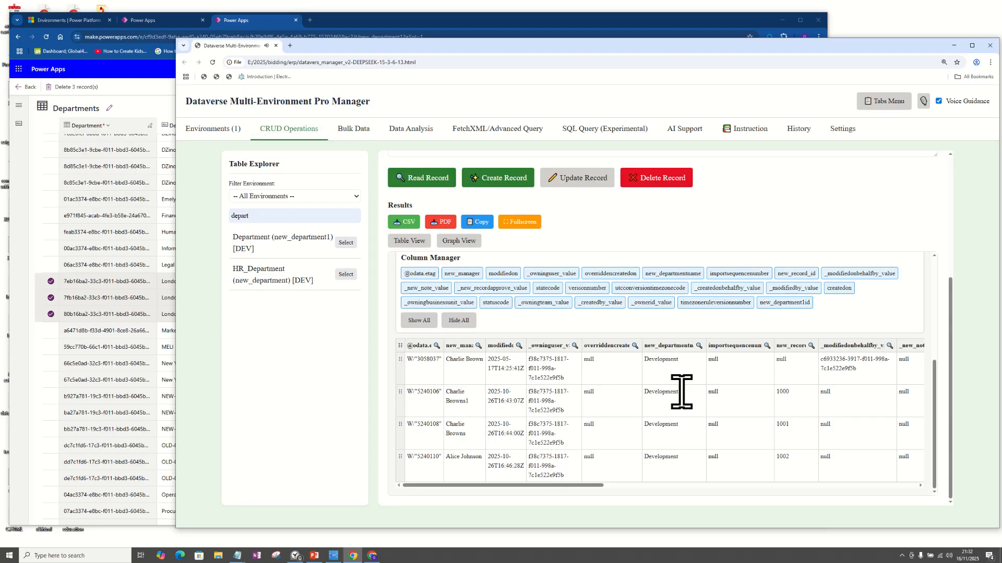
{"action": "left_click_drag", "start_coordinate": [951, 295], "coordinate": [950, 182]}
{"action": "left_click", "coordinate": [503, 217]}
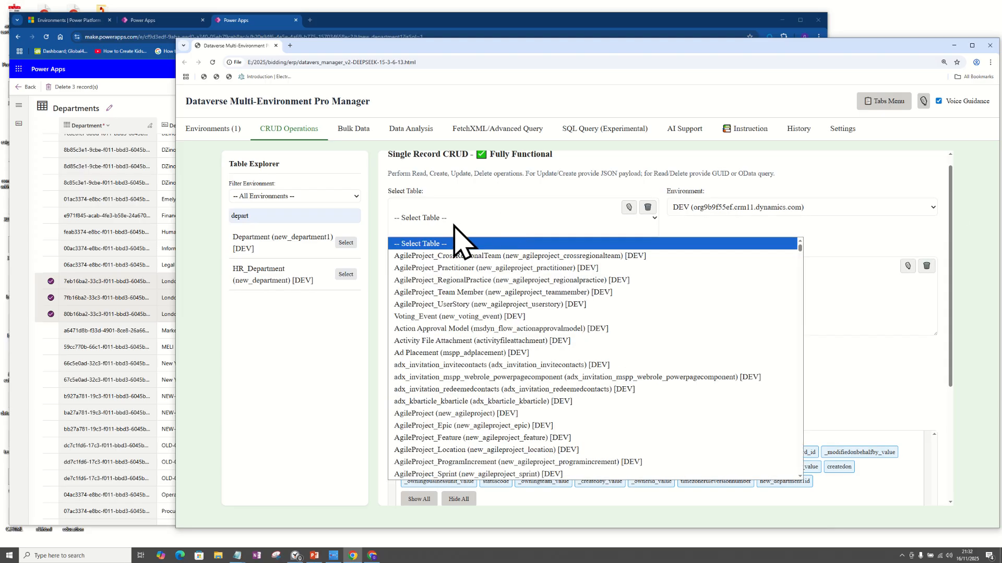
{"action": "left_click", "coordinate": [455, 313]}
{"action": "key", "text": "Down"}
{"action": "key", "text": "Down"}
{"action": "key", "text": "Down"}
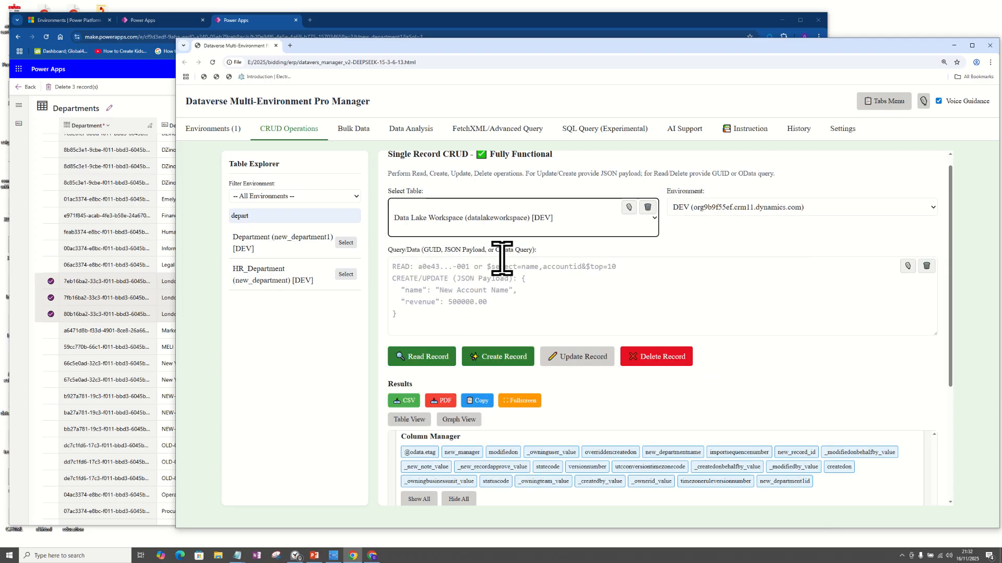
{"action": "left_click", "coordinate": [532, 216]}
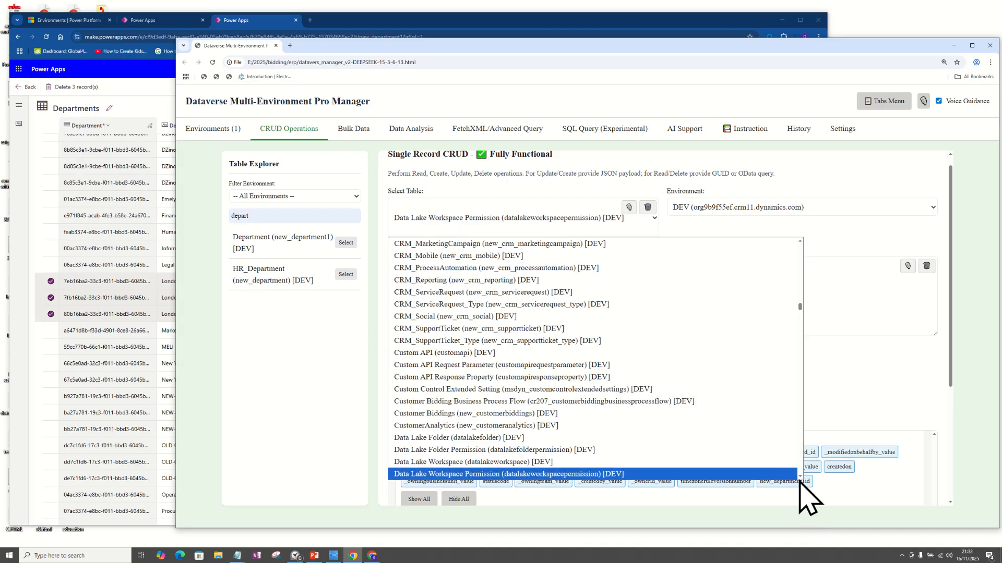
{"action": "key", "text": "Down"}
{"action": "key", "text": "Down"}
{"action": "key", "text": "Down"}
{"action": "key", "text": "Down"}
{"action": "key", "text": "Down"}
{"action": "key", "text": "Down"}
{"action": "key", "text": "Down"}
{"action": "key", "text": "Down"}
{"action": "key", "text": "Down"}
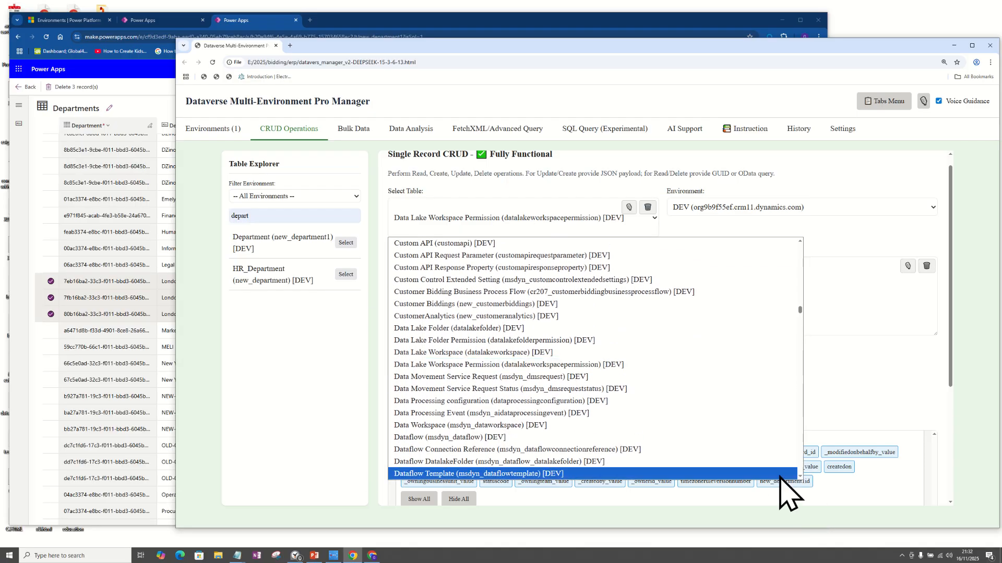
{"action": "key", "text": "Down"}
{"action": "scroll", "coordinate": [799, 477], "scroll_direction": "down", "scroll_amount": 1}
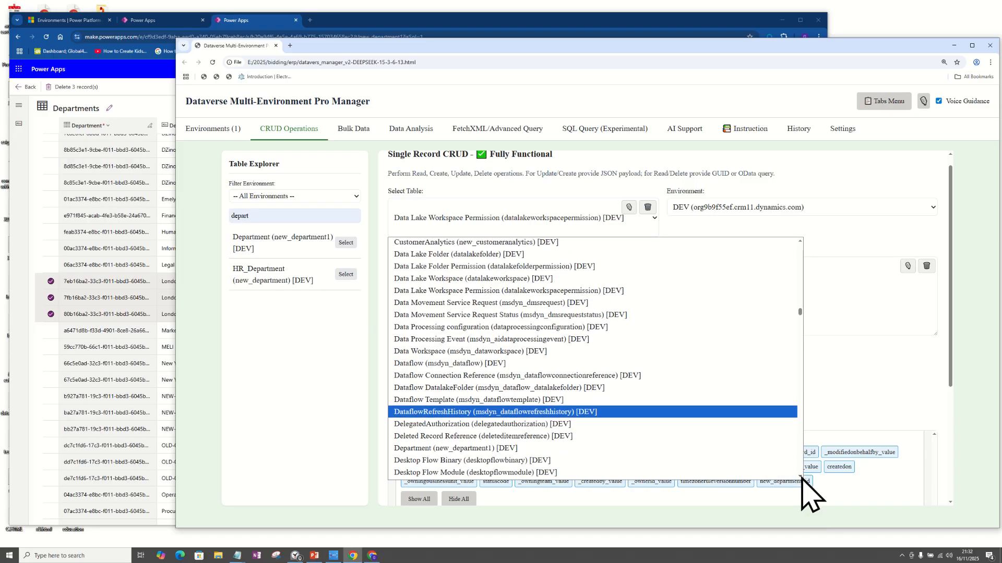
{"action": "left_click", "coordinate": [527, 449]}
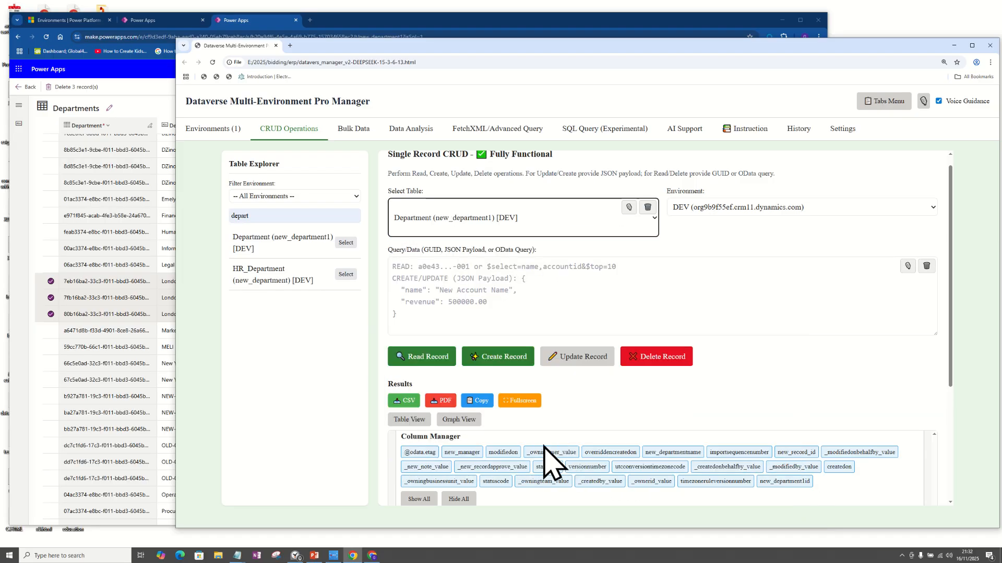
- Read the Department table's records and check the London2030 to London2032 rows at the end of the results
{"action": "left_click", "coordinate": [421, 358]}
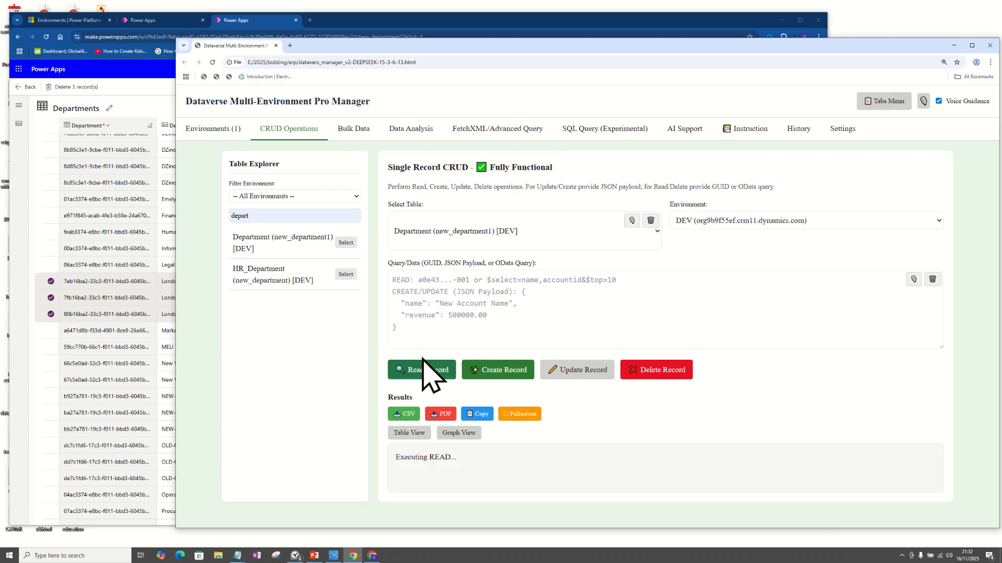
{"action": "left_click_drag", "start_coordinate": [949, 300], "coordinate": [956, 503]}
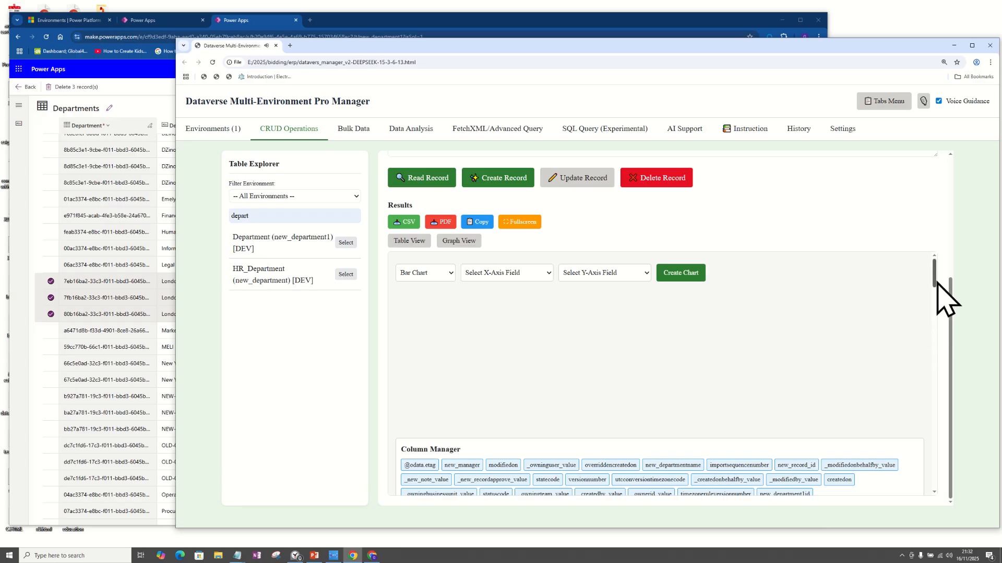
{"action": "left_click_drag", "start_coordinate": [934, 271], "coordinate": [925, 472]}
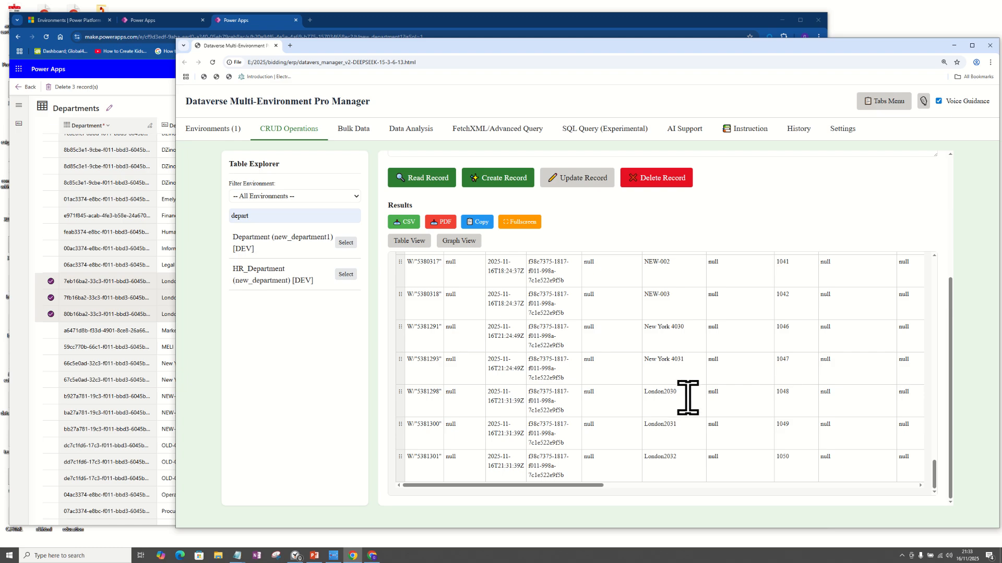
{"action": "left_click_drag", "start_coordinate": [676, 395], "coordinate": [648, 398]}
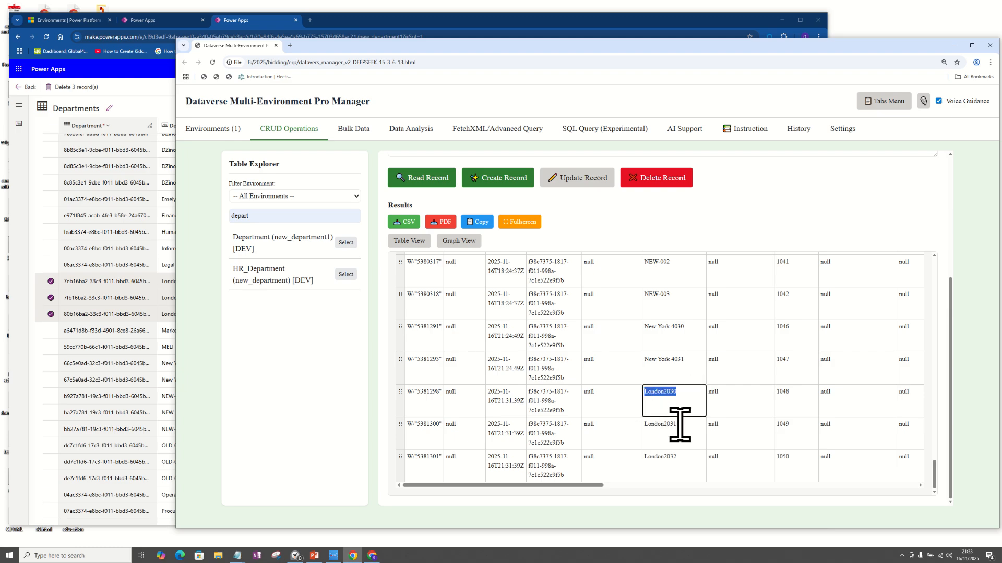
{"action": "left_click_drag", "start_coordinate": [677, 459], "coordinate": [646, 452]}
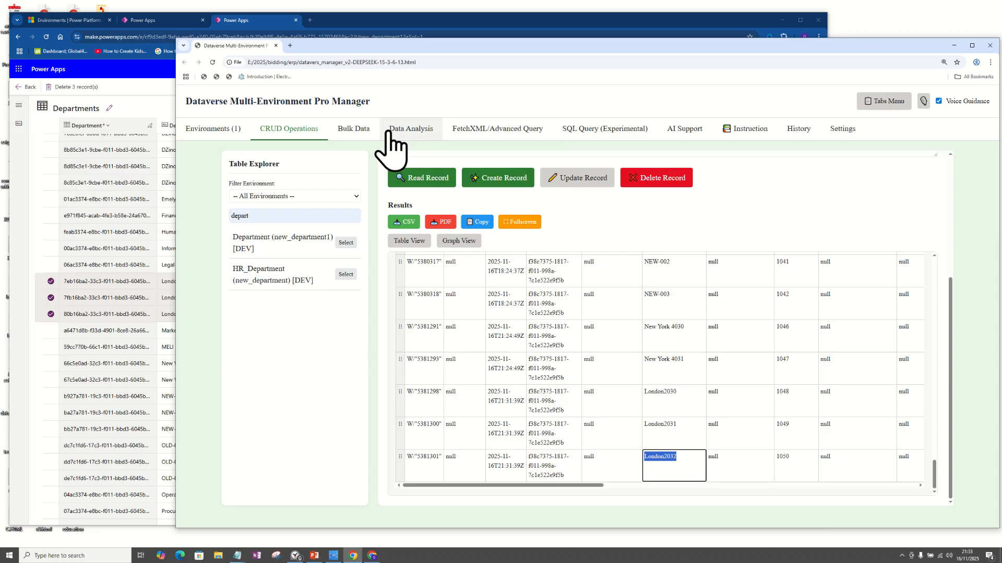
- Return to the bulk paste ingestion data, review its JSON records, and narrow the window to expose the Power Apps department names
{"action": "left_click", "coordinate": [356, 131]}
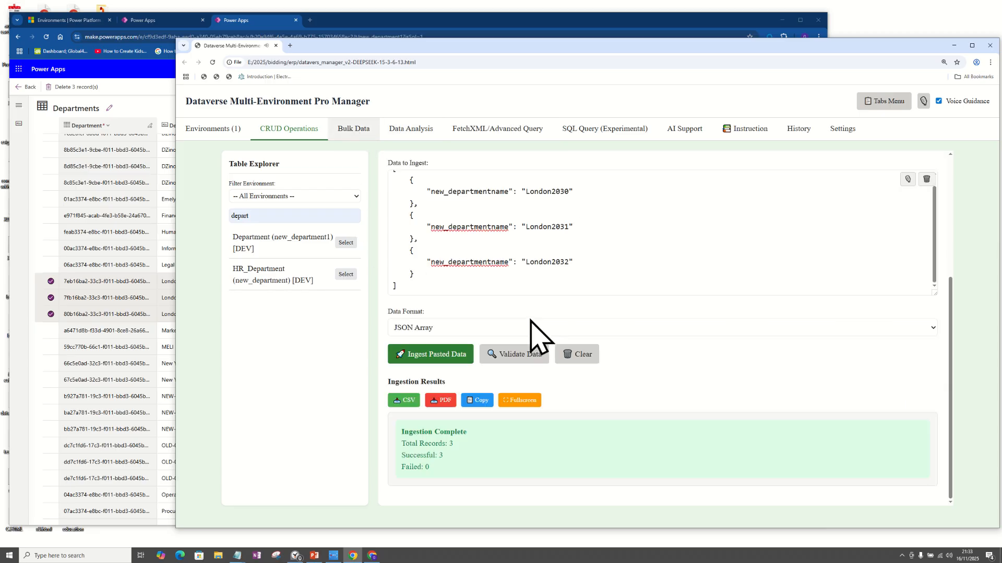
{"action": "left_click_drag", "start_coordinate": [950, 298], "coordinate": [957, 188]}
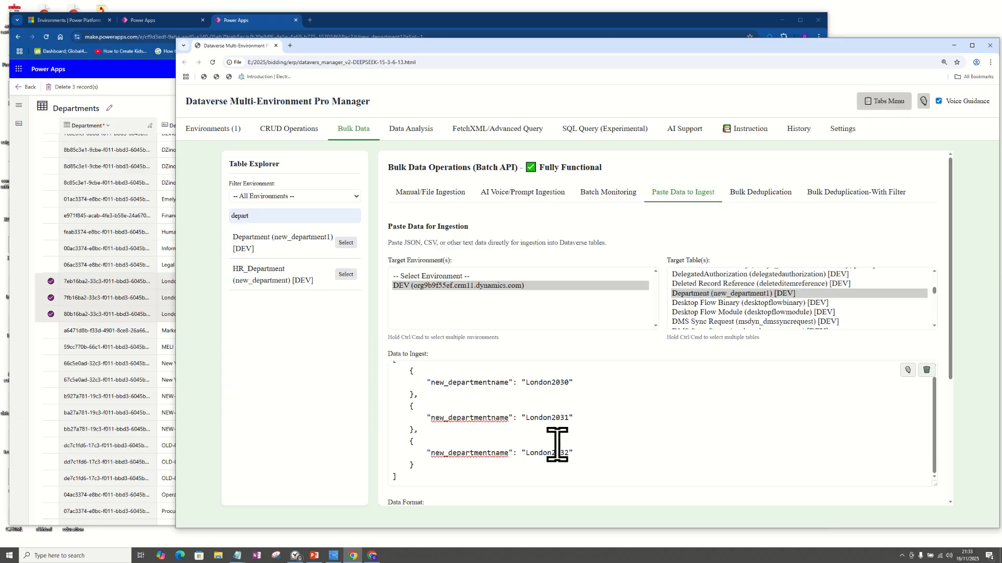
{"action": "scroll", "coordinate": [512, 437], "scroll_direction": "down", "scroll_amount": 3}
{"action": "scroll", "coordinate": [537, 447], "scroll_direction": "up", "scroll_amount": 3}
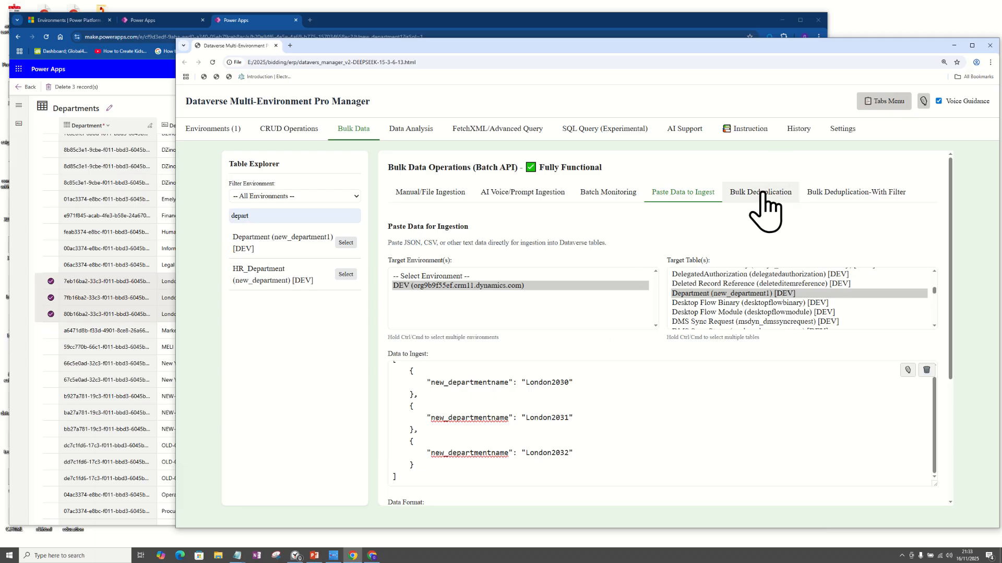
{"action": "left_click_drag", "start_coordinate": [591, 451], "coordinate": [365, 372]}
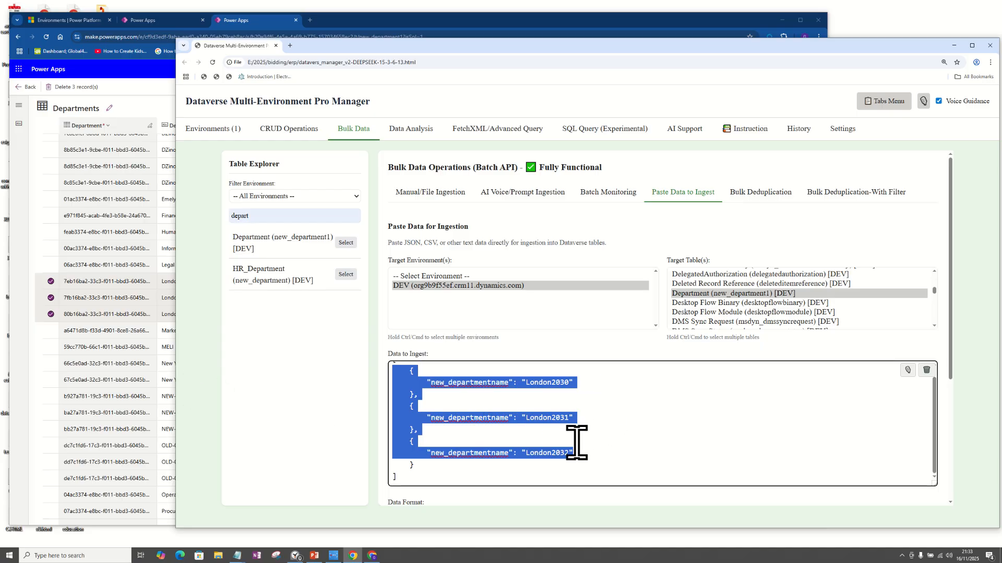
{"action": "left_click_drag", "start_coordinate": [177, 376], "coordinate": [240, 375]}
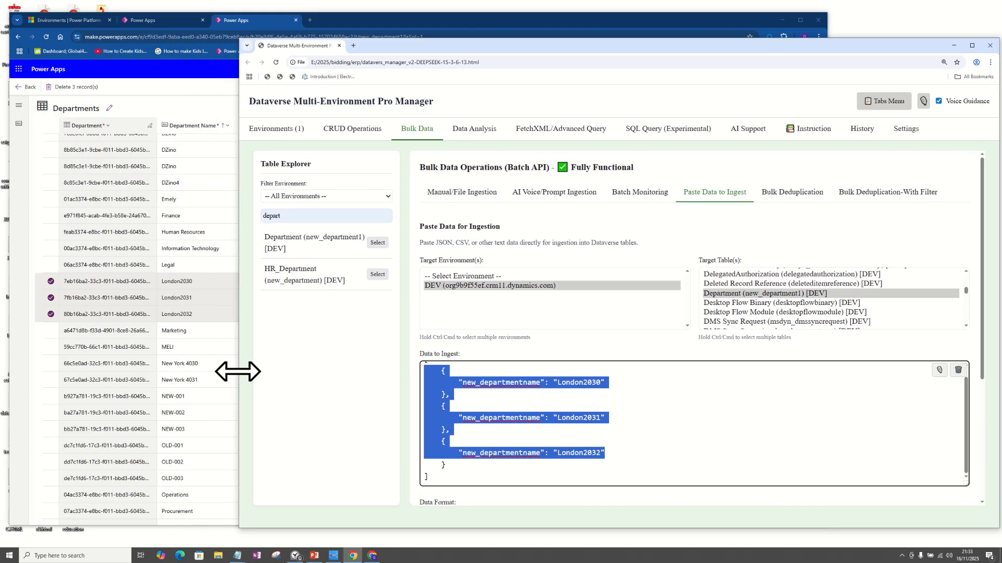
{"action": "left_click", "coordinate": [621, 395]}
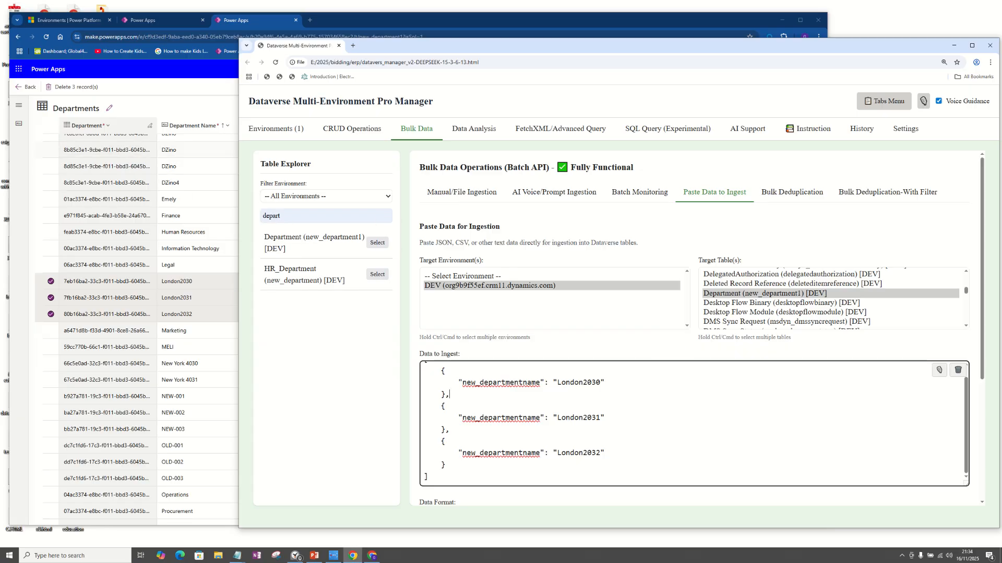
- Copy the whole JSON array of London departments and paste it over the existing data in Bulk Deduplication
{"action": "left_click", "coordinate": [796, 194]}
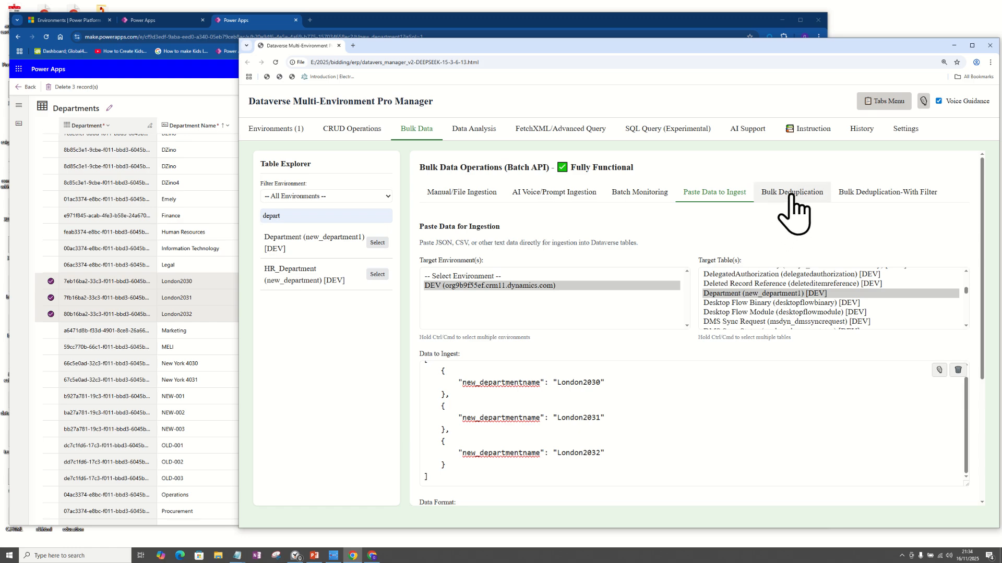
{"action": "left_click", "coordinate": [485, 423]}
{"action": "key", "text": "ctrl+a"}
{"action": "key", "text": "ctrl+c"}
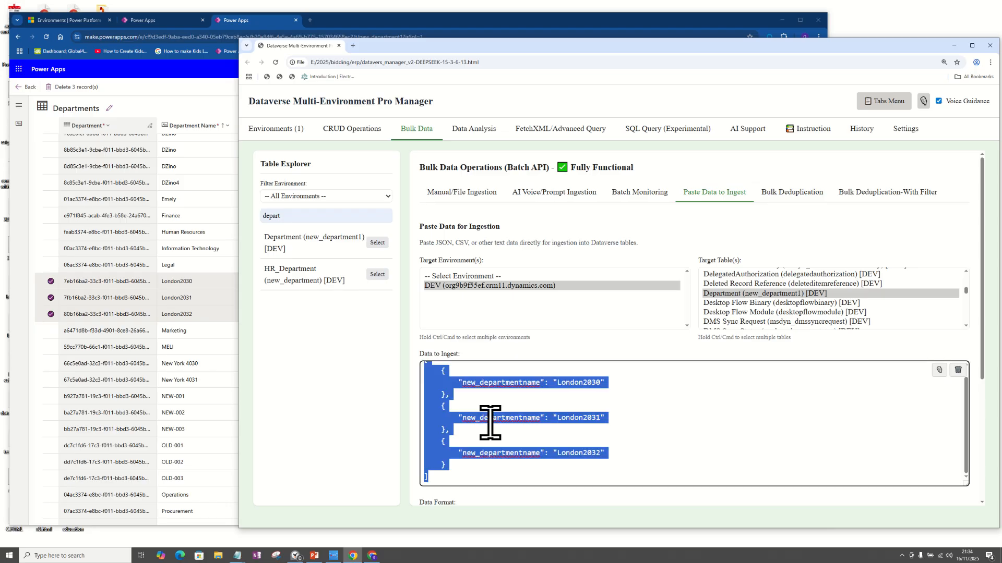
{"action": "left_click", "coordinate": [781, 193]}
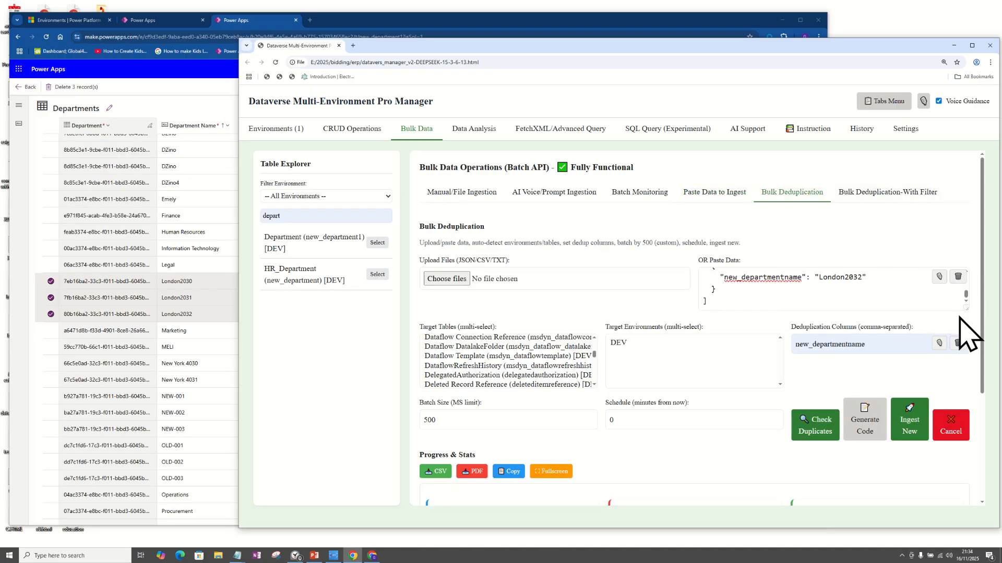
{"action": "left_click_drag", "start_coordinate": [967, 309], "coordinate": [959, 385]}
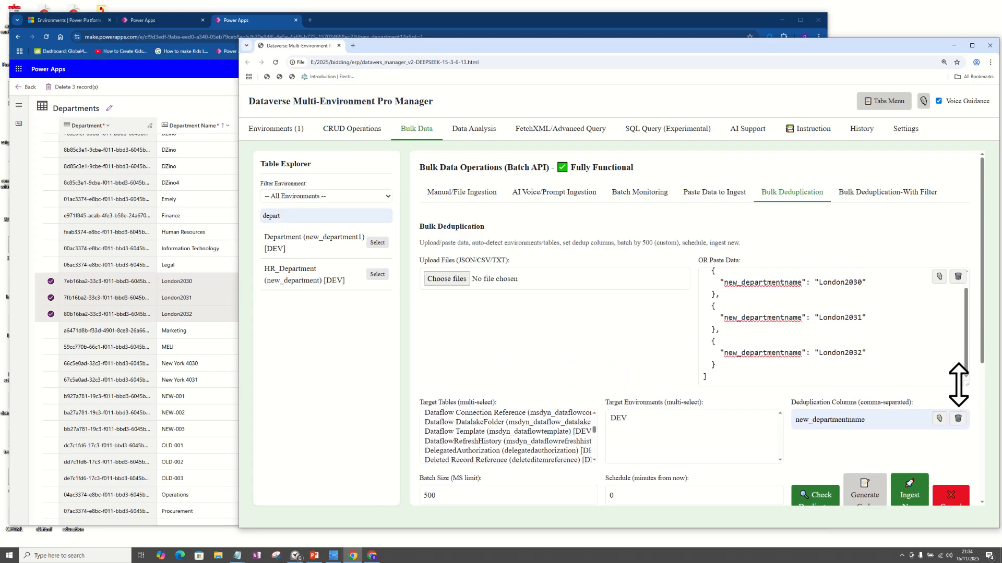
{"action": "left_click", "coordinate": [753, 319]}
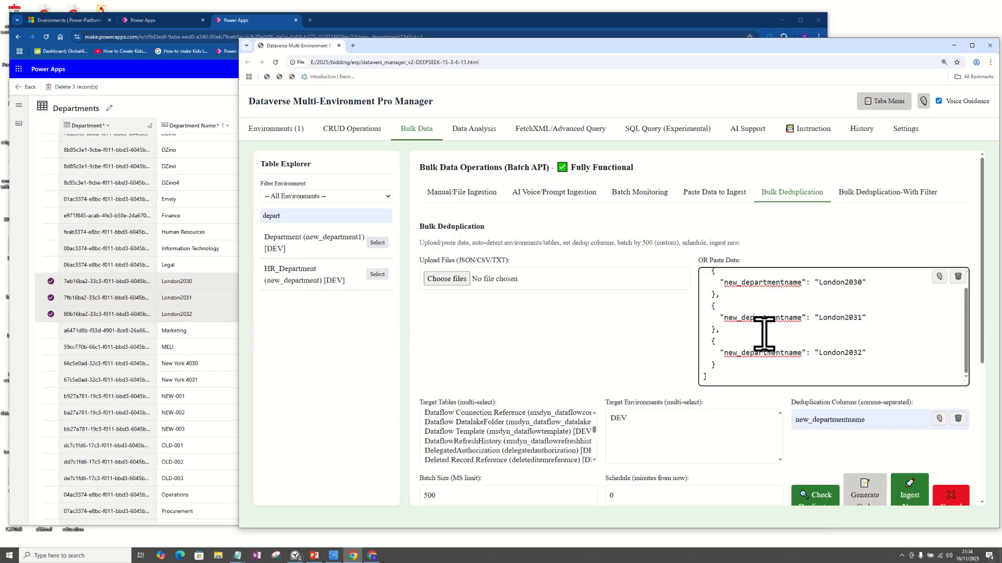
{"action": "key", "text": "ctrl+a"}
{"action": "key", "text": "ctrl+v"}
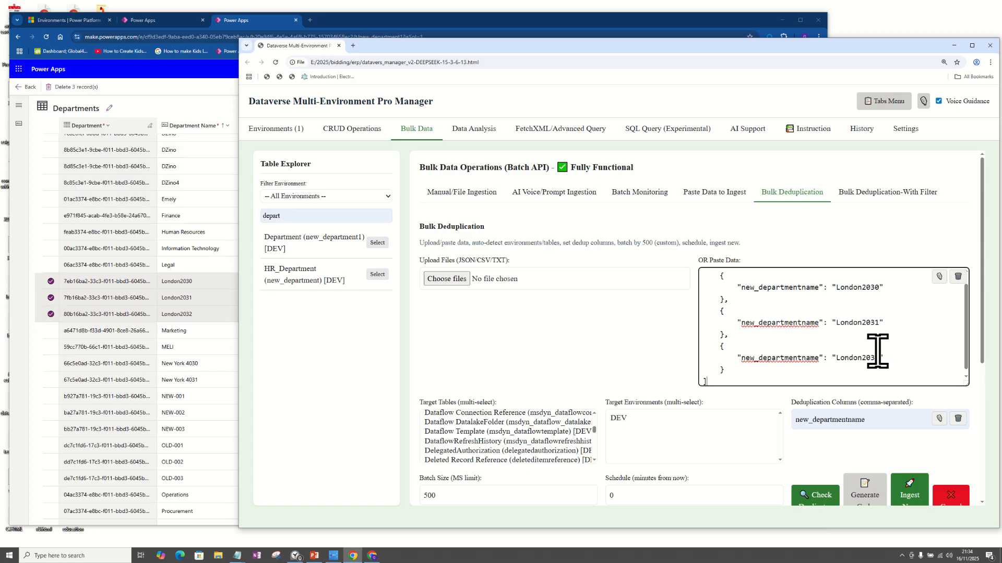
- Examine the deduplication settings, progress statistics and list of new records to ingest
{"action": "left_click_drag", "start_coordinate": [984, 252], "coordinate": [984, 309]}
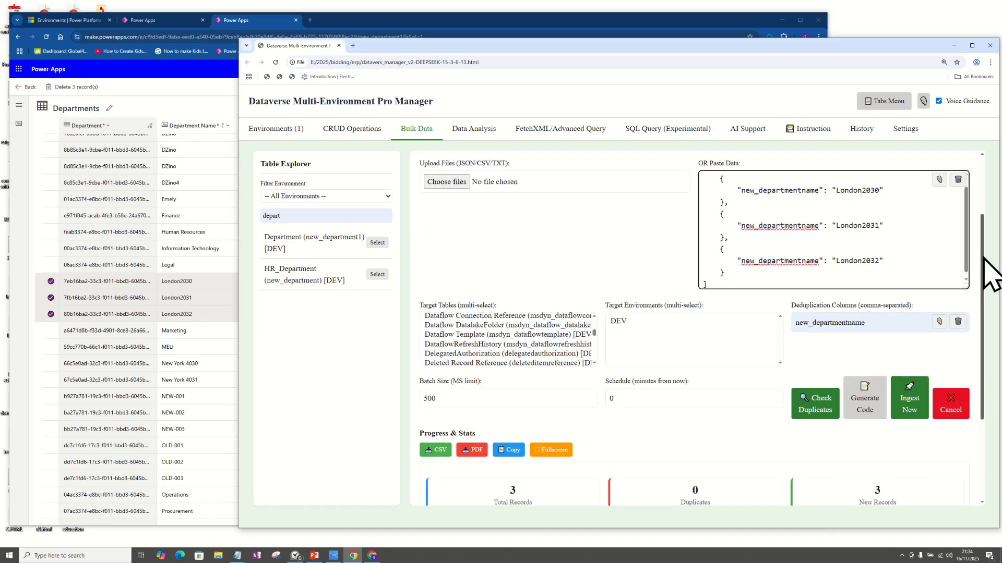
{"action": "left_click_drag", "start_coordinate": [984, 269], "coordinate": [984, 303]}
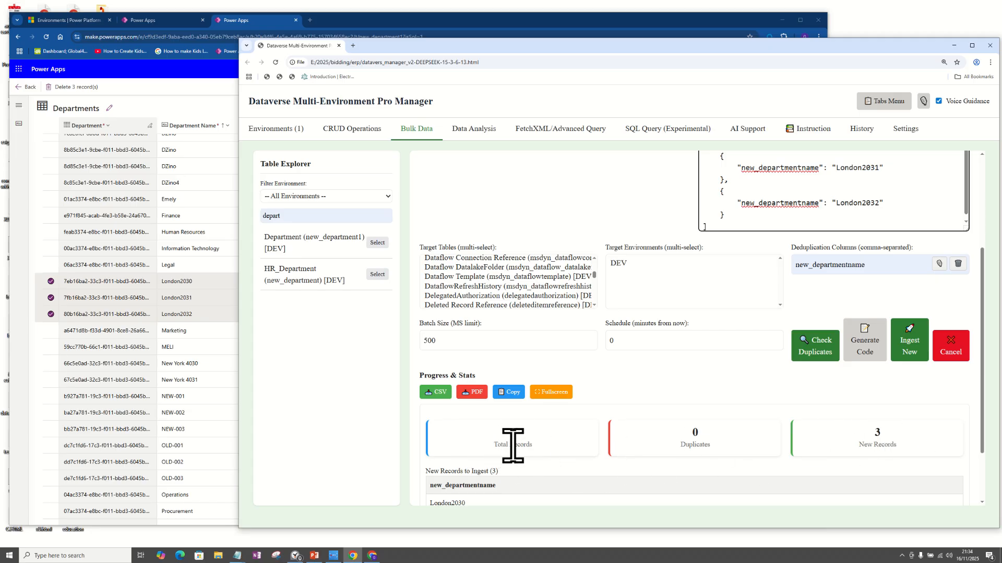
{"action": "scroll", "coordinate": [984, 388], "scroll_direction": "down", "scroll_amount": 1}
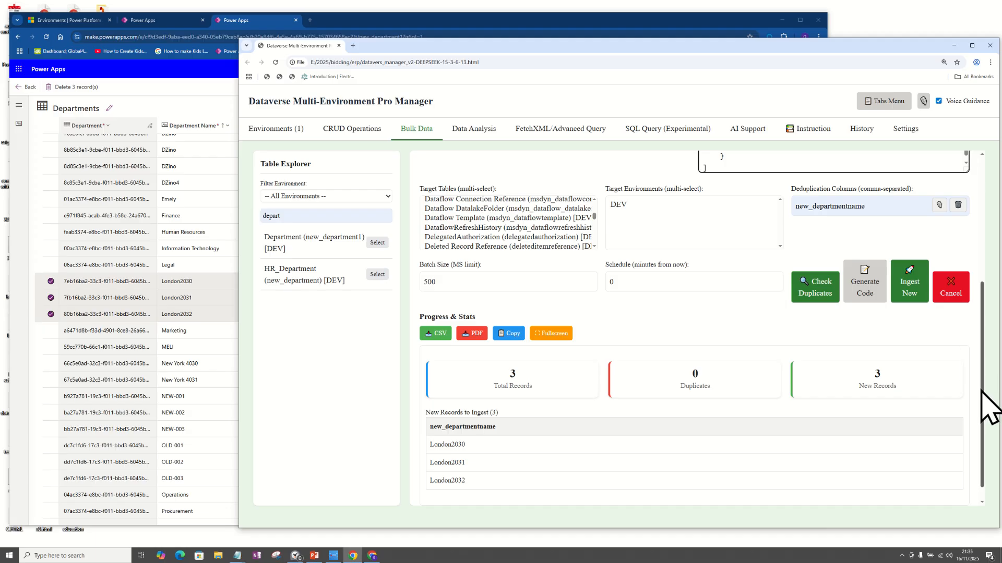
{"action": "mouse_move", "coordinate": [981, 392]}
{"action": "left_mouse_down"}
{"action": "mouse_move", "coordinate": [985, 339]}
{"action": "mouse_move", "coordinate": [979, 392]}
{"action": "mouse_move", "coordinate": [972, 385]}
{"action": "left_mouse_up"}
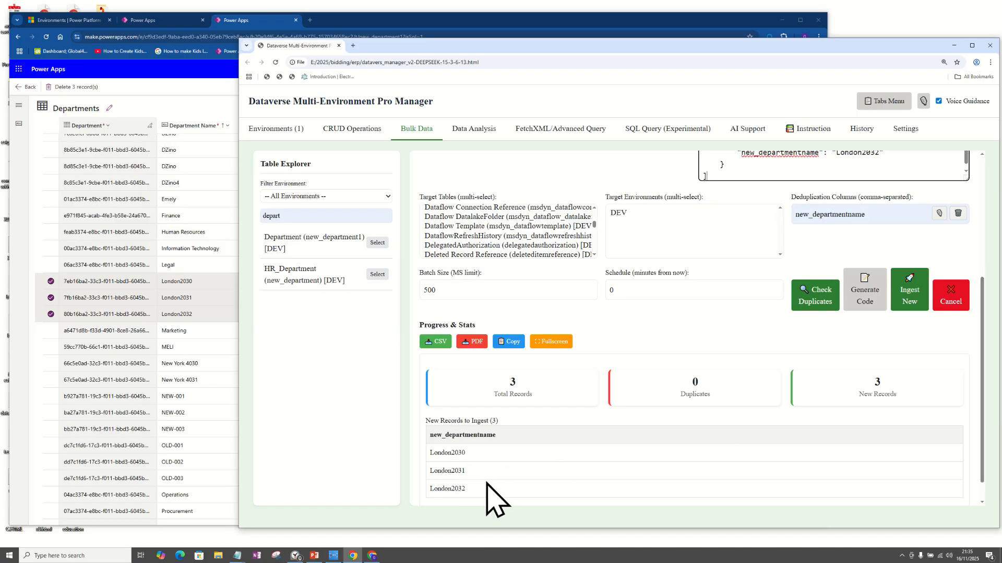
- Delete the London2032 record and the trailing comma before it from the pasted JSON, keeping London2030 and London2031
{"action": "left_click_drag", "start_coordinate": [984, 353], "coordinate": [984, 267]}
{"action": "left_click_drag", "start_coordinate": [728, 290], "coordinate": [698, 268]}
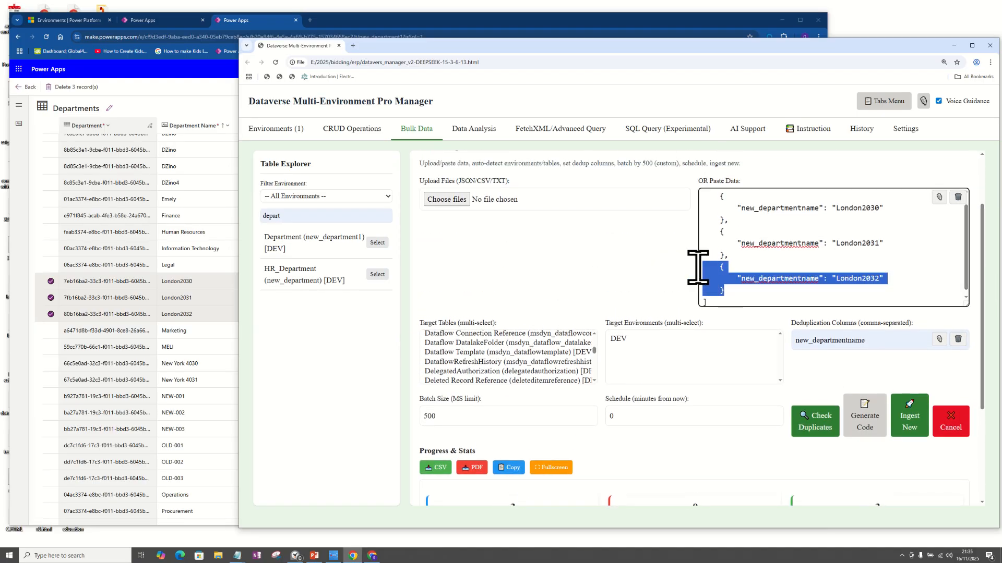
{"action": "key", "text": "BackSpace"}
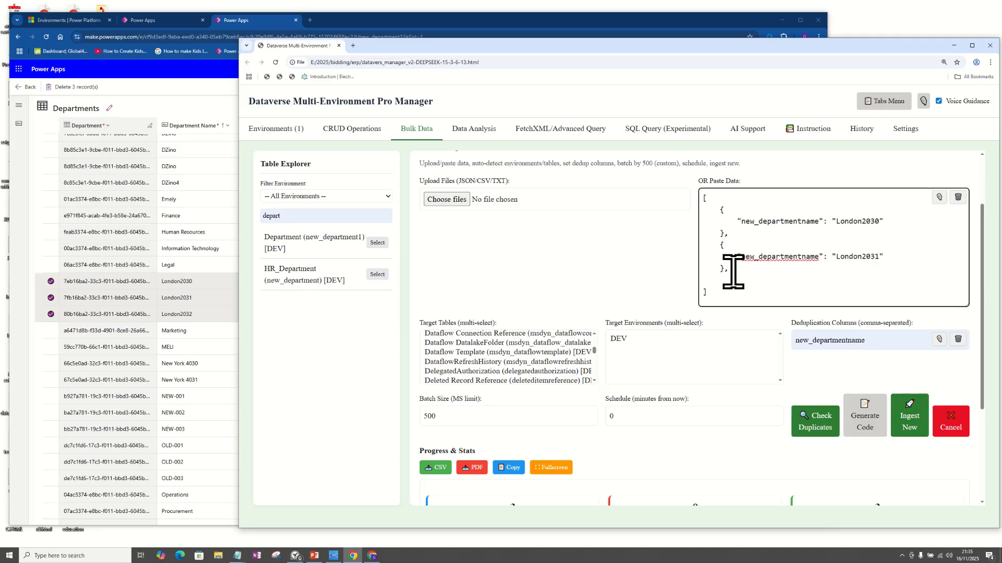
{"action": "left_click_drag", "start_coordinate": [887, 221], "coordinate": [831, 222]}
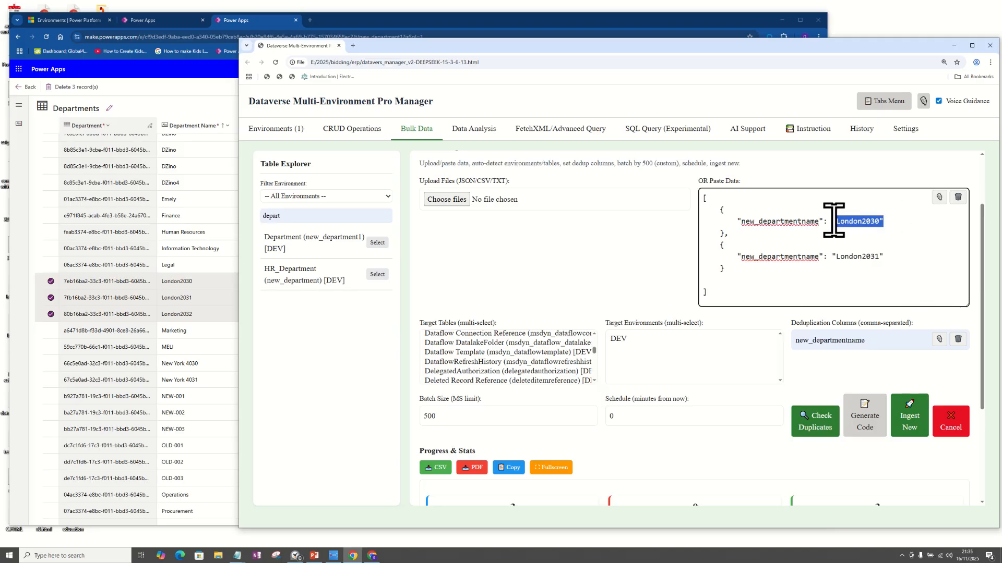
{"action": "left_click_drag", "start_coordinate": [885, 257], "coordinate": [836, 256]}
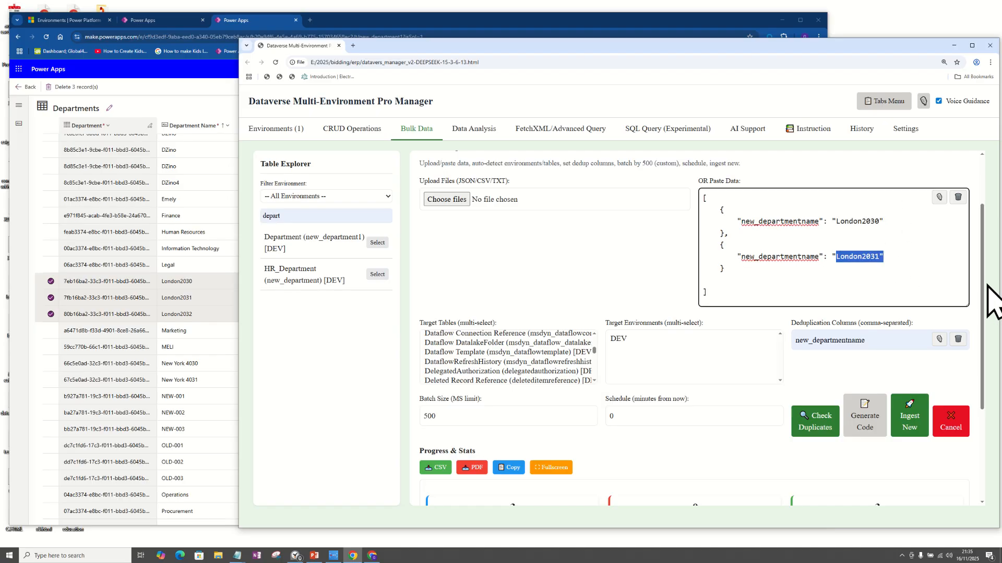
- Select DEV as the target environment and Department (new_department1) as the target table for the deduplication
{"action": "left_click_drag", "start_coordinate": [987, 286], "coordinate": [984, 391]}
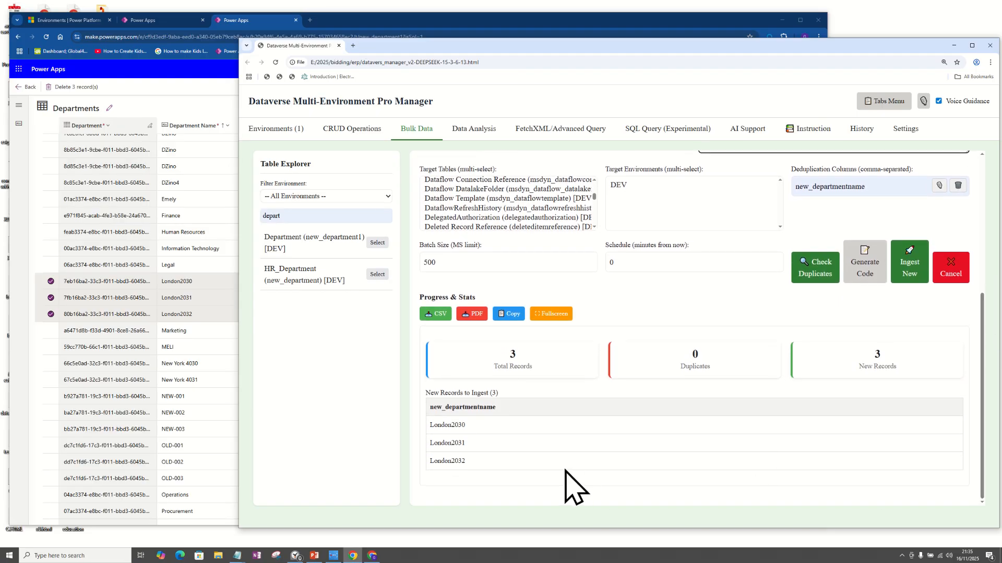
{"action": "left_click", "coordinate": [816, 275]}
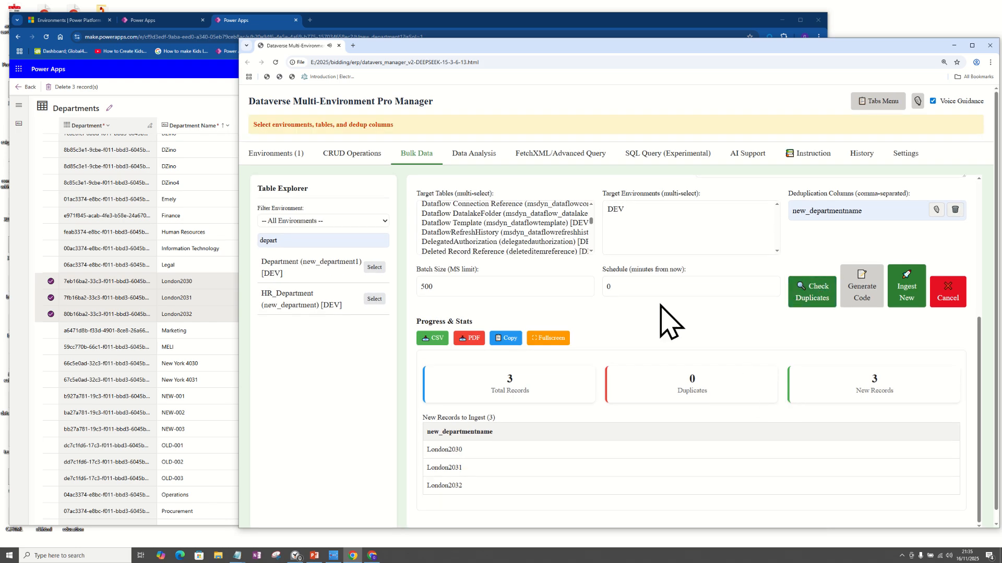
{"action": "left_click", "coordinate": [622, 209]}
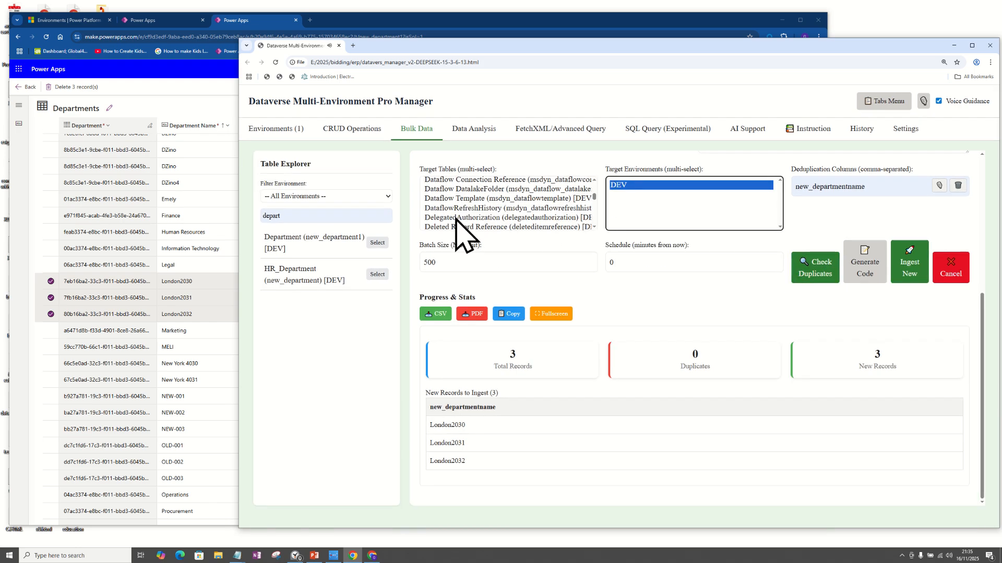
{"action": "left_click", "coordinate": [457, 208]}
{"action": "key", "text": "Down"}
{"action": "key", "text": "Down"}
{"action": "key", "text": "Down"}
{"action": "key", "text": "Down"}
{"action": "key", "text": "Down"}
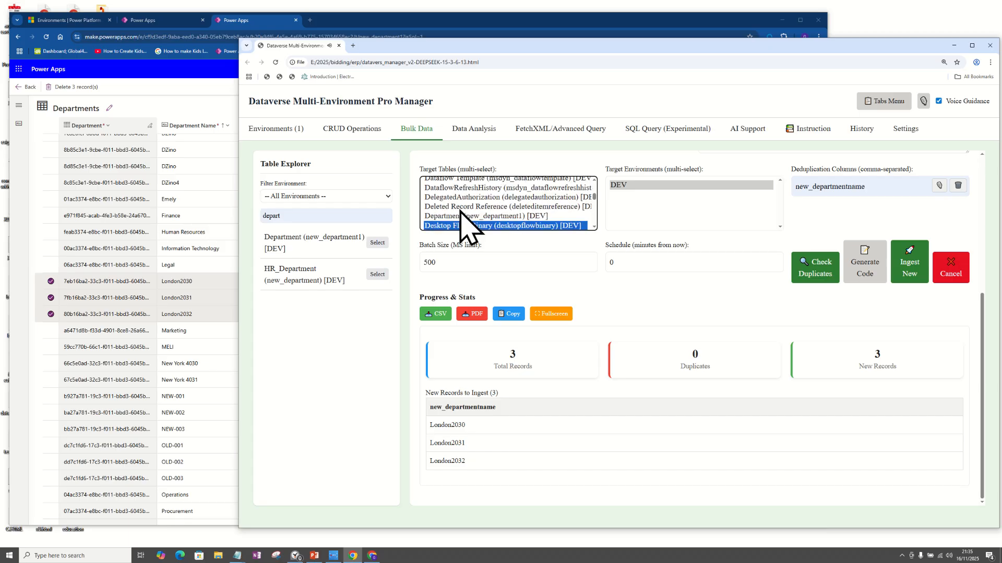
{"action": "left_click", "coordinate": [464, 208]}
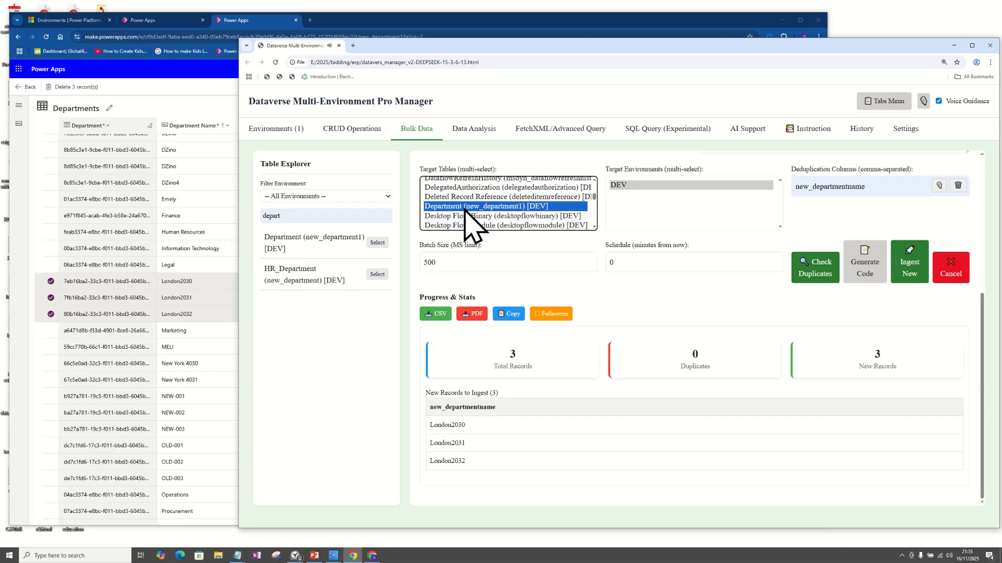
- Check the pasted London2030 and London2031 records for duplicates and compare them with the existing Power Apps departments
{"action": "left_click", "coordinate": [815, 276]}
{"action": "scroll", "coordinate": [921, 347], "scroll_direction": "down", "scroll_amount": 3}
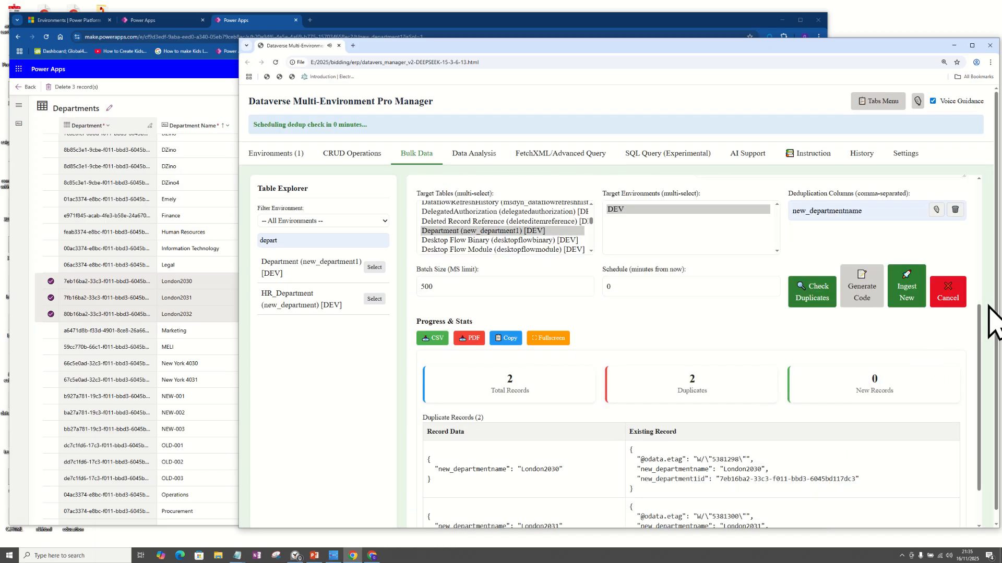
{"action": "scroll", "coordinate": [992, 301], "scroll_direction": "down", "scroll_amount": 1}
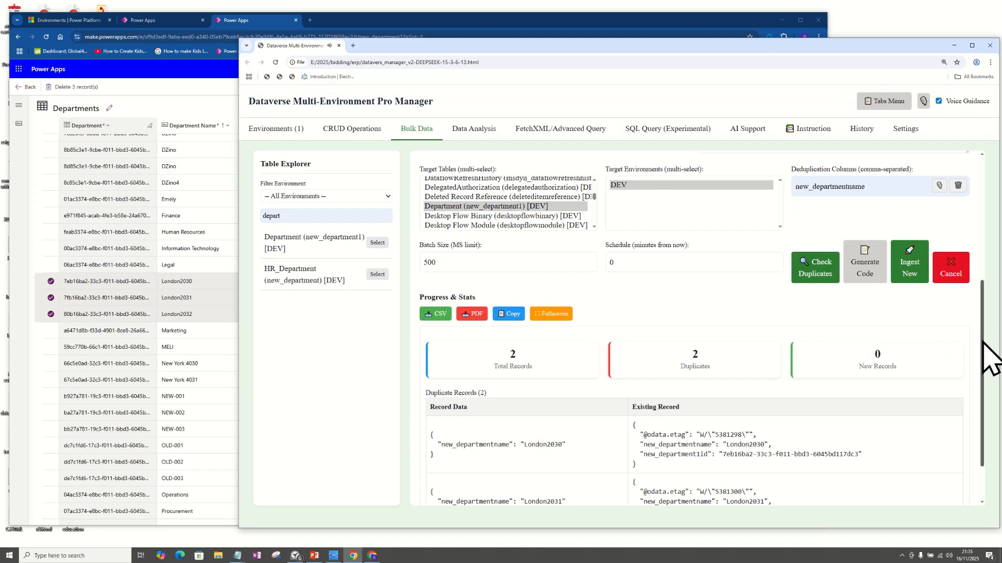
{"action": "left_click_drag", "start_coordinate": [982, 345], "coordinate": [975, 389]}
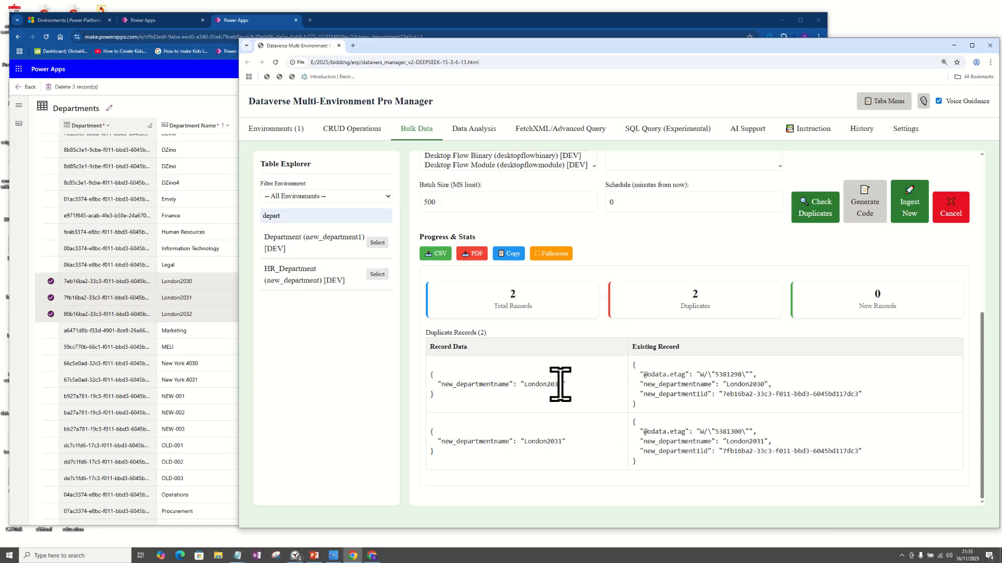
{"action": "left_click_drag", "start_coordinate": [565, 385], "coordinate": [516, 384]}
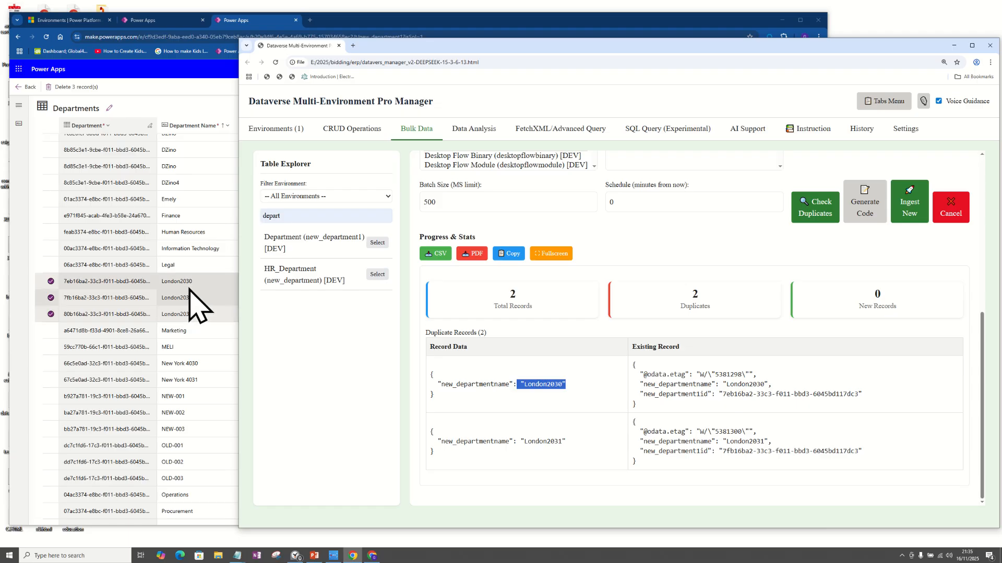
{"action": "left_click_drag", "start_coordinate": [566, 442], "coordinate": [519, 443]}
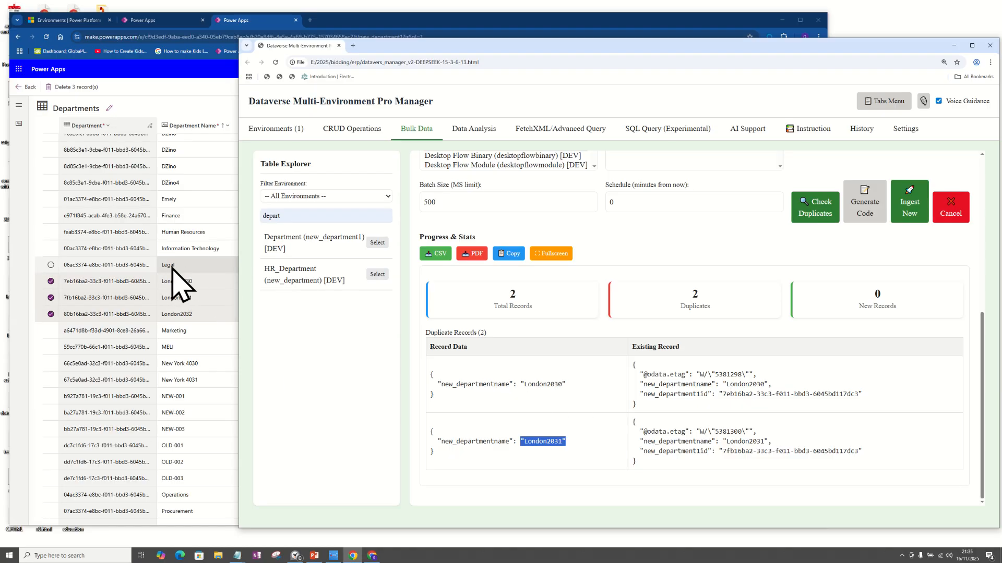
- Delete the London2031 record and its preceding comma from the pasted JSON, and change the remaining department name to "legal"
{"action": "left_click_drag", "start_coordinate": [985, 359], "coordinate": [982, 217]}
{"action": "left_click_drag", "start_coordinate": [854, 270], "coordinate": [692, 250]}
{"action": "key", "text": "BackSpace"}
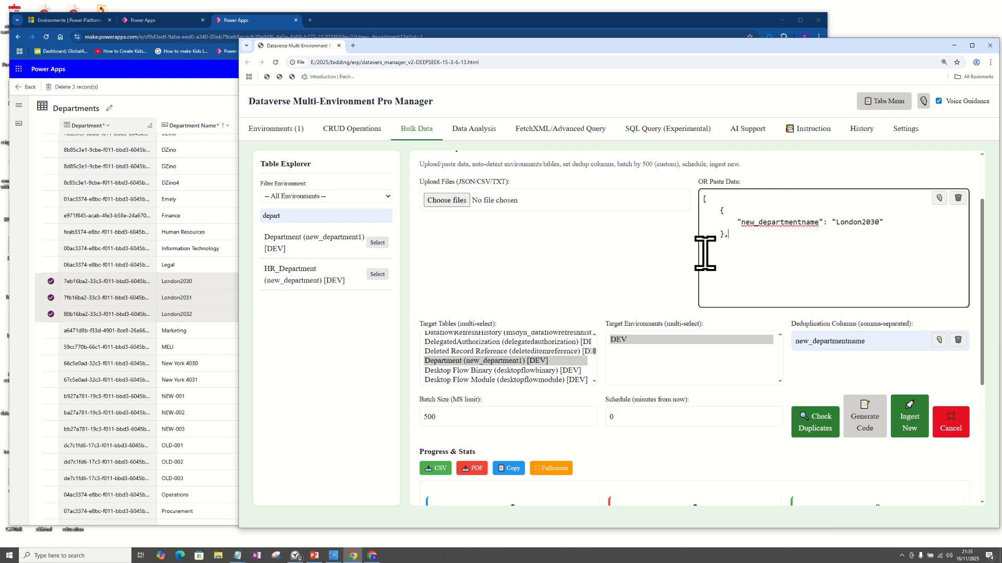
{"action": "key", "text": "BackSpace"}
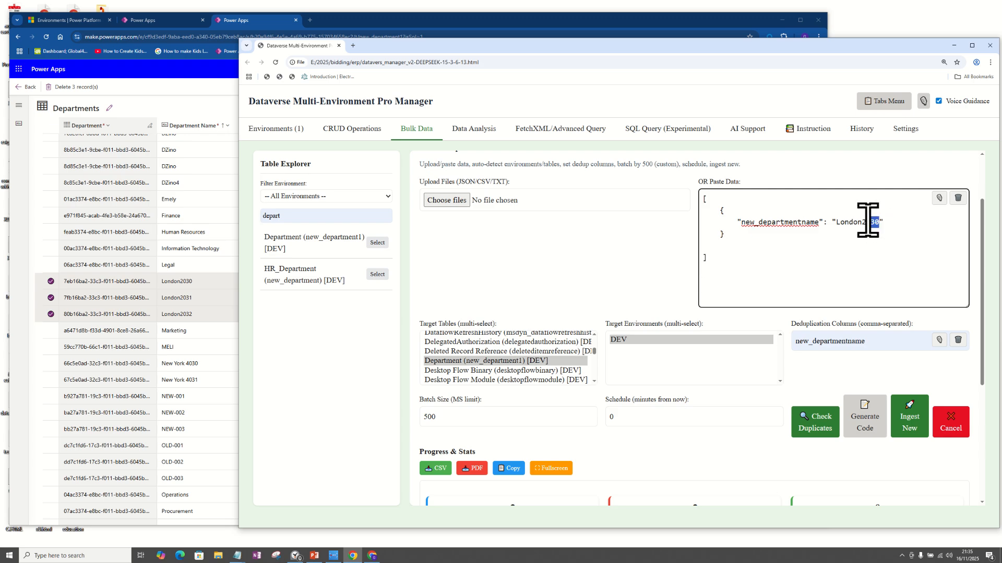
{"action": "left_click_drag", "start_coordinate": [868, 221], "coordinate": [835, 222]}
{"action": "type", "text": "l"}
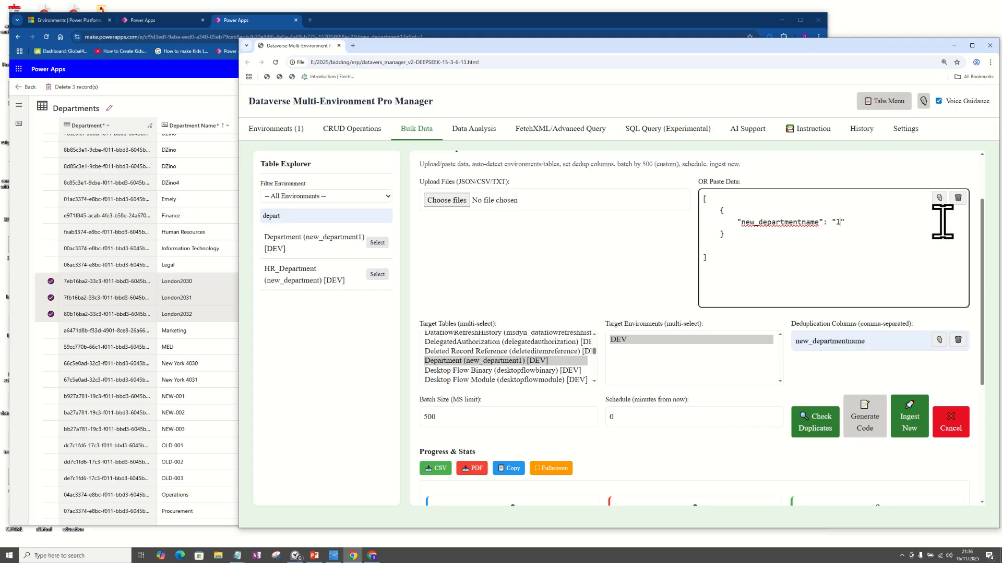
{"action": "type", "text": "egal"}
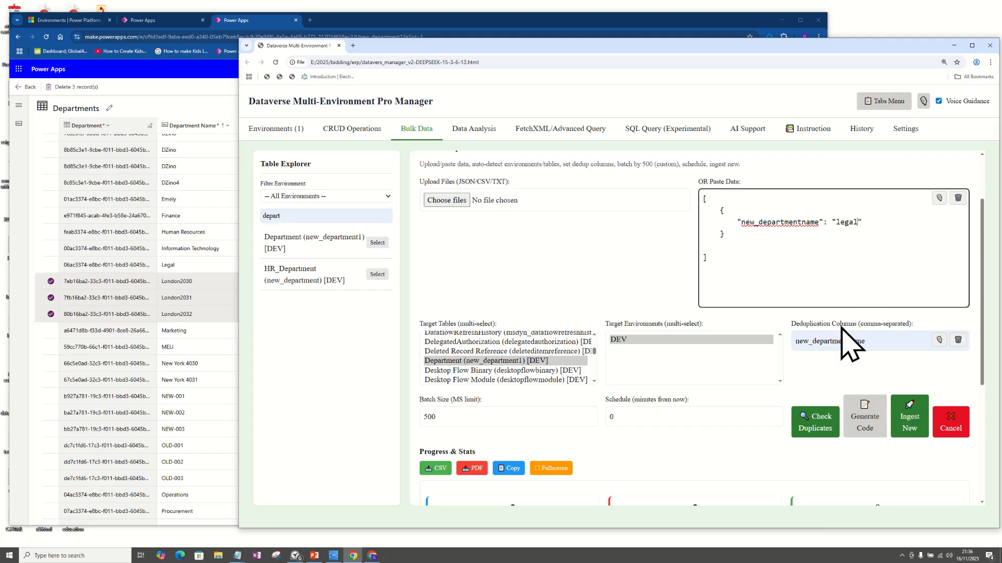
- Check the "legal" record for duplicates and review the matching existing record
{"action": "left_click", "coordinate": [818, 425]}
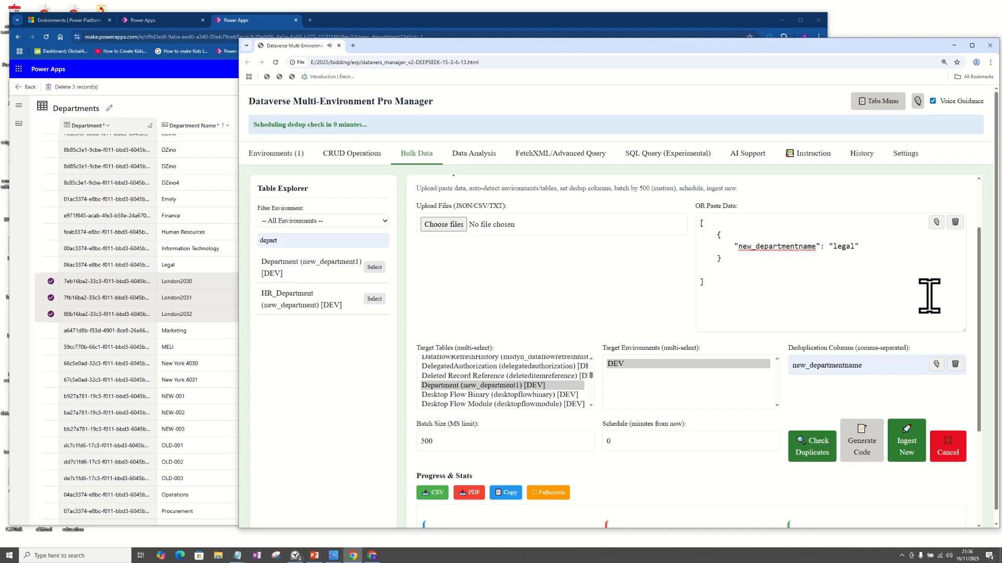
{"action": "scroll", "coordinate": [983, 308], "scroll_direction": "down", "scroll_amount": 5}
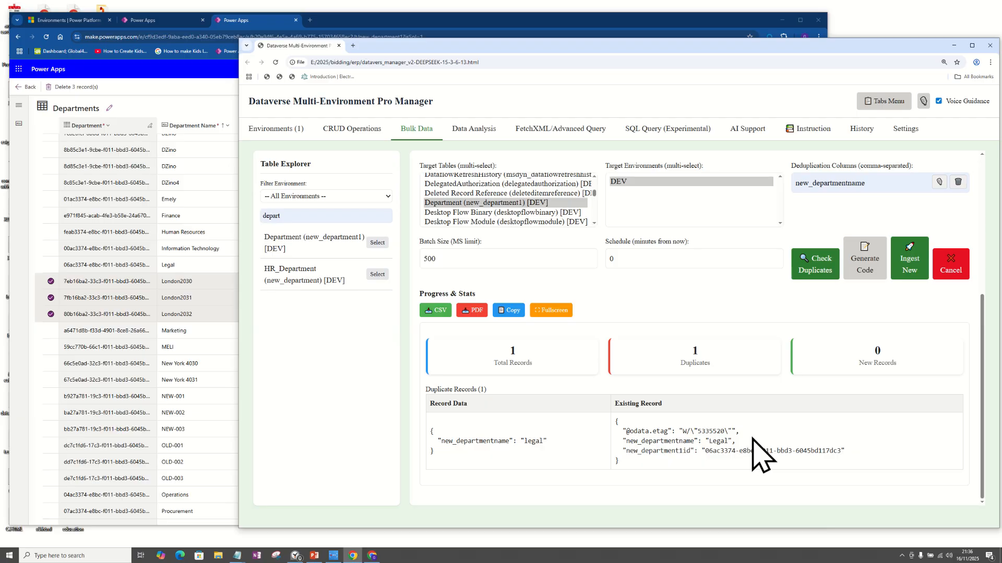
{"action": "scroll", "coordinate": [754, 443], "scroll_direction": "up", "scroll_amount": 5}
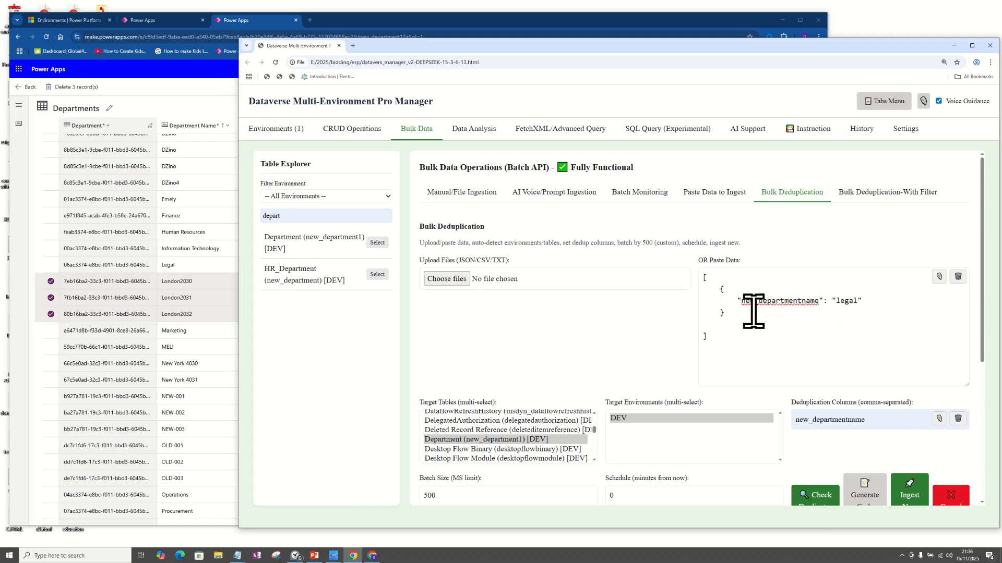
{"action": "left_click", "coordinate": [462, 280]}
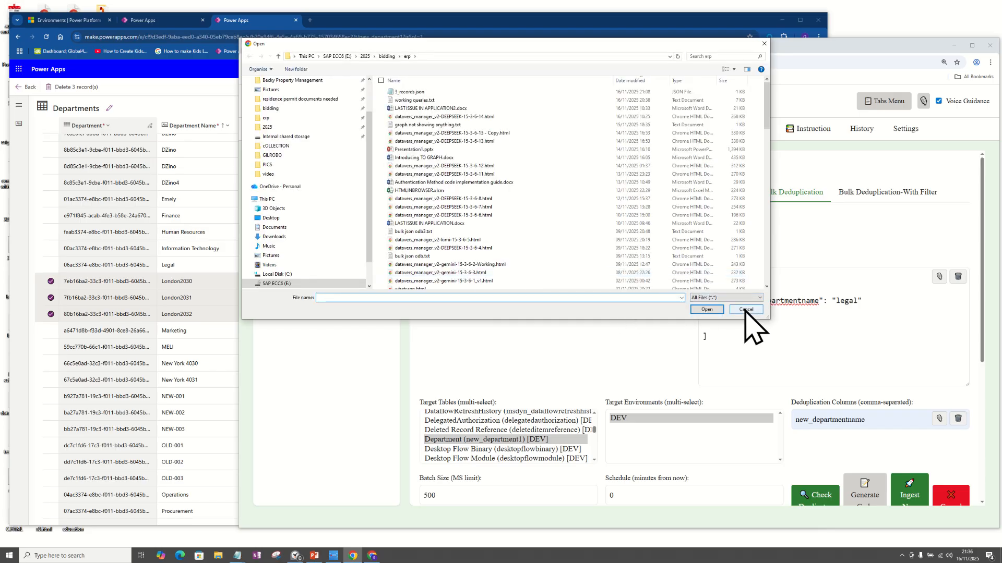
{"action": "left_click", "coordinate": [746, 310]}
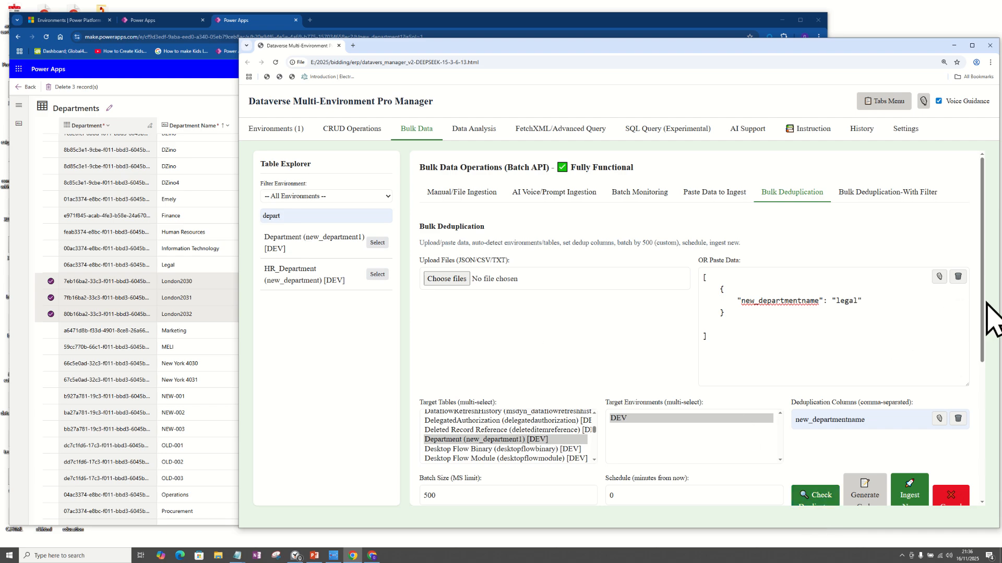
{"action": "mouse_move", "coordinate": [984, 303]}
{"action": "left_mouse_down"}
{"action": "mouse_move", "coordinate": [982, 476]}
{"action": "mouse_move", "coordinate": [986, 312]}
{"action": "left_mouse_up"}
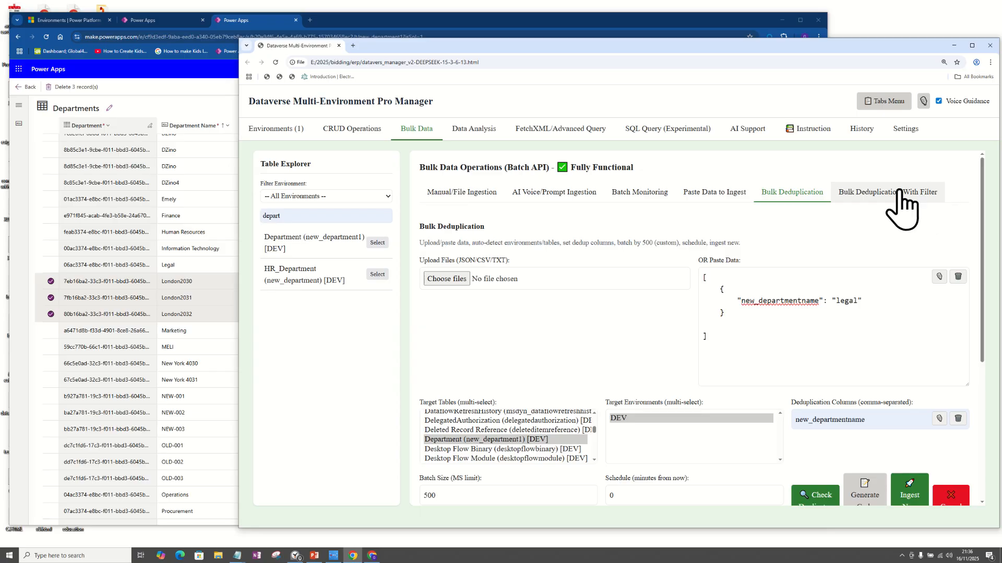
- Open Bulk Deduplication-With Filter and review the department names in its pasted JSON records
{"action": "left_click", "coordinate": [858, 193]}
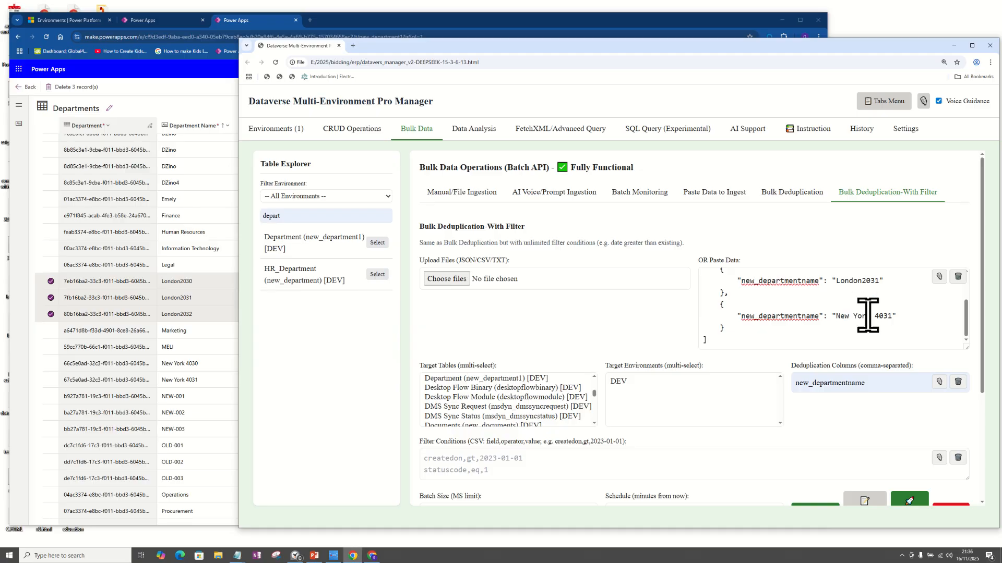
{"action": "scroll", "coordinate": [872, 316], "scroll_direction": "up", "scroll_amount": 2}
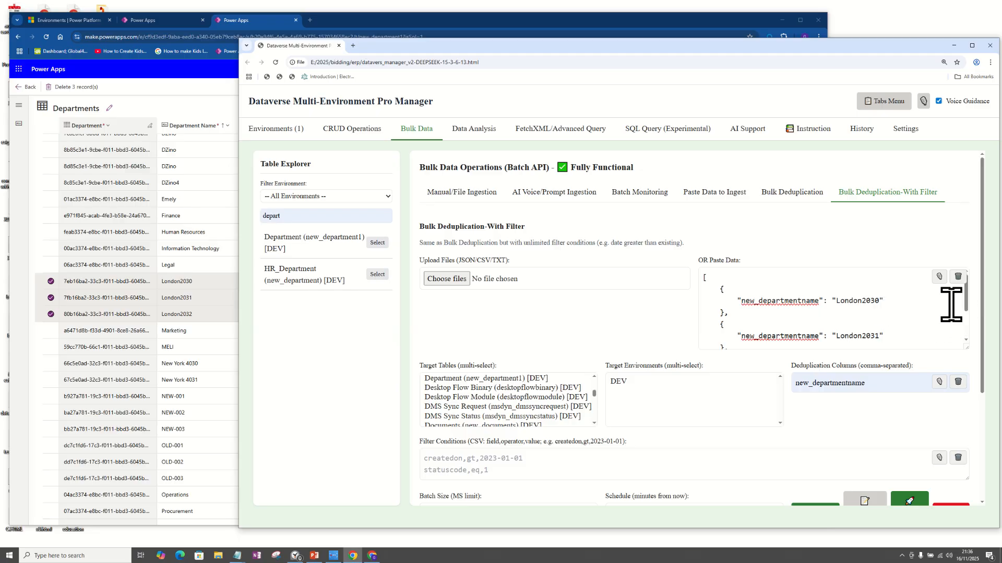
{"action": "left_click_drag", "start_coordinate": [884, 301], "coordinate": [829, 302]}
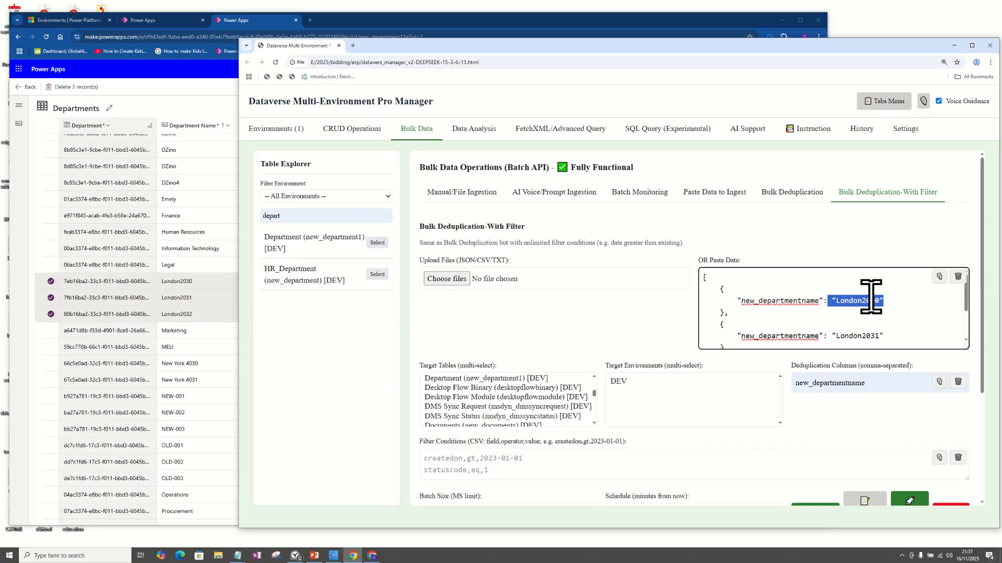
{"action": "left_click_drag", "start_coordinate": [887, 336], "coordinate": [828, 338]}
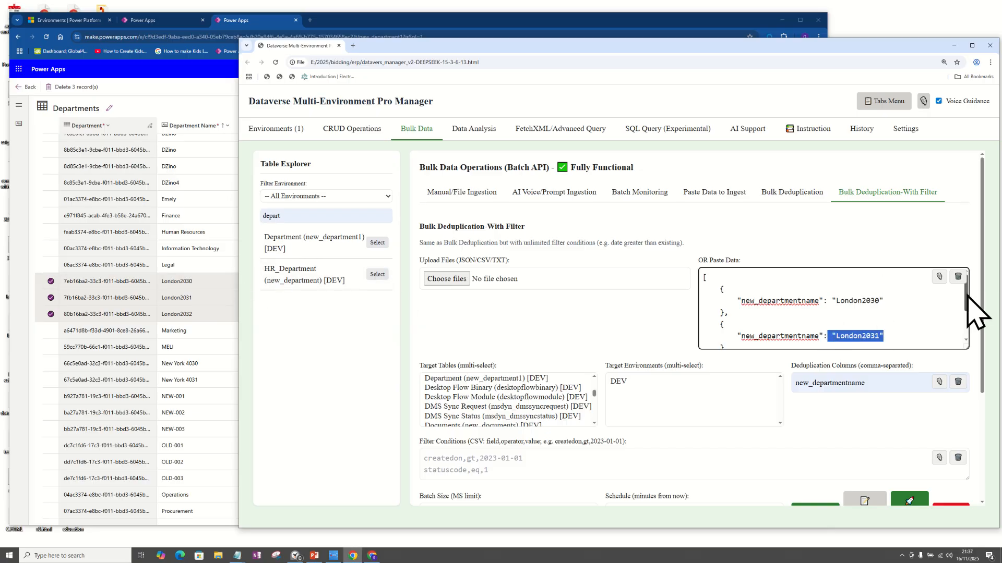
{"action": "left_click_drag", "start_coordinate": [966, 295], "coordinate": [961, 323]}
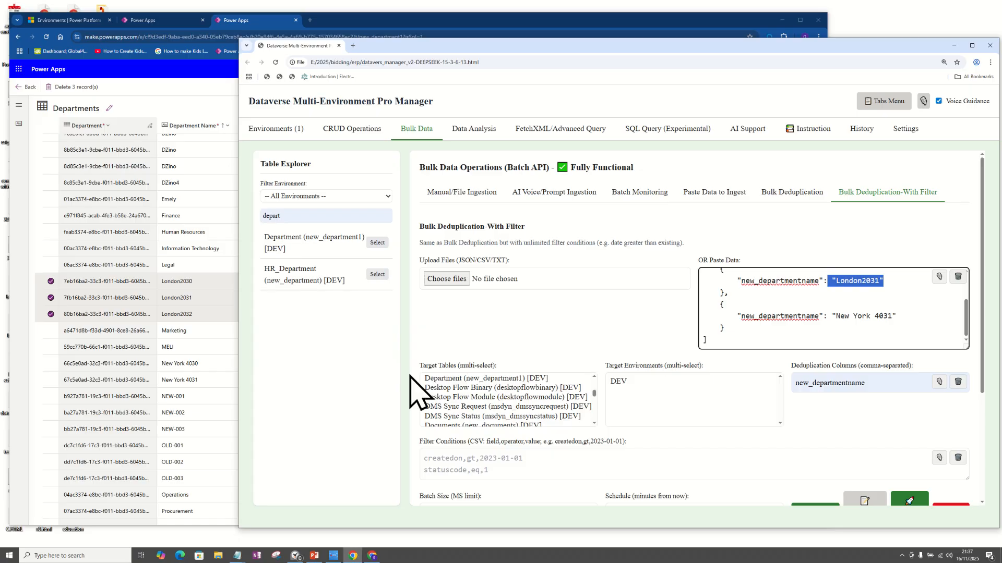
- Switch to Power Apps, look through the full list of department names, and return to the filtered deduplication page
{"action": "left_click", "coordinate": [205, 265]}
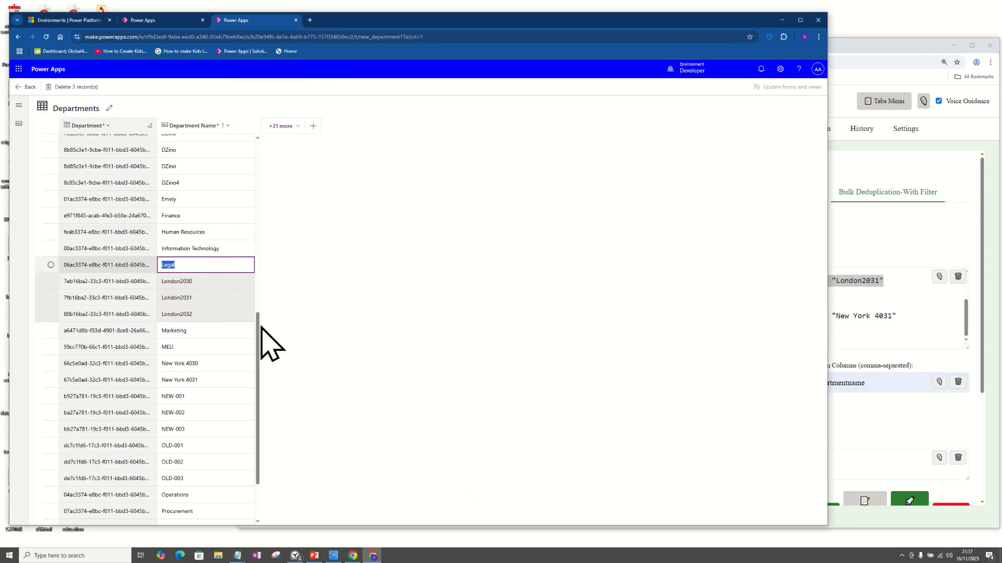
{"action": "left_click_drag", "start_coordinate": [261, 328], "coordinate": [259, 140]}
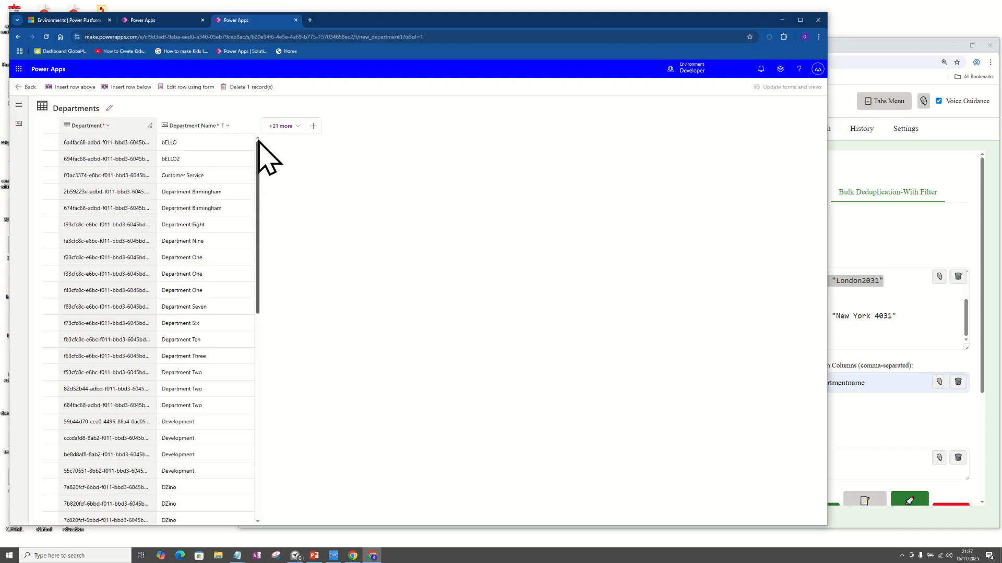
{"action": "scroll", "coordinate": [263, 205], "scroll_direction": "down", "scroll_amount": 1}
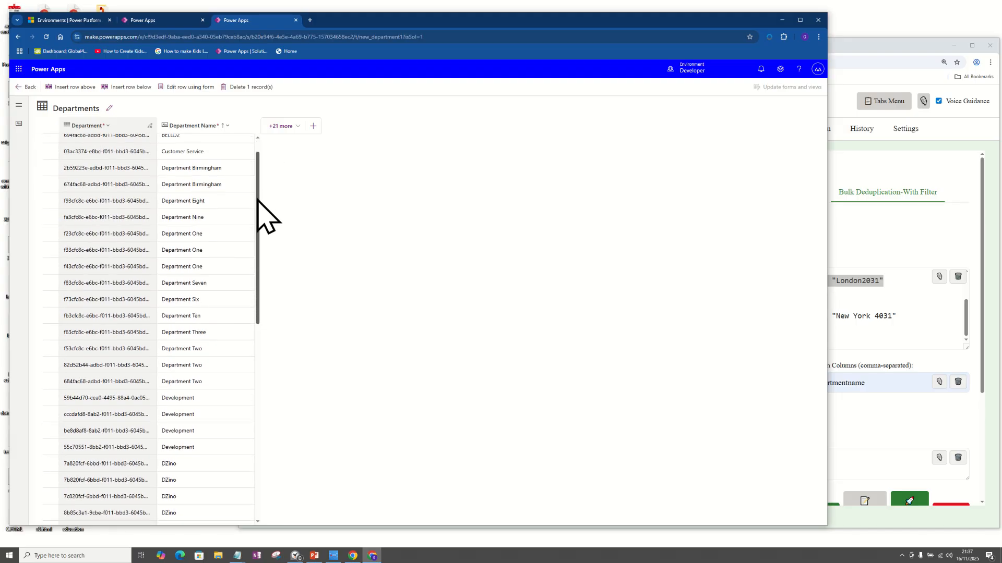
{"action": "left_click_drag", "start_coordinate": [257, 200], "coordinate": [261, 389]}
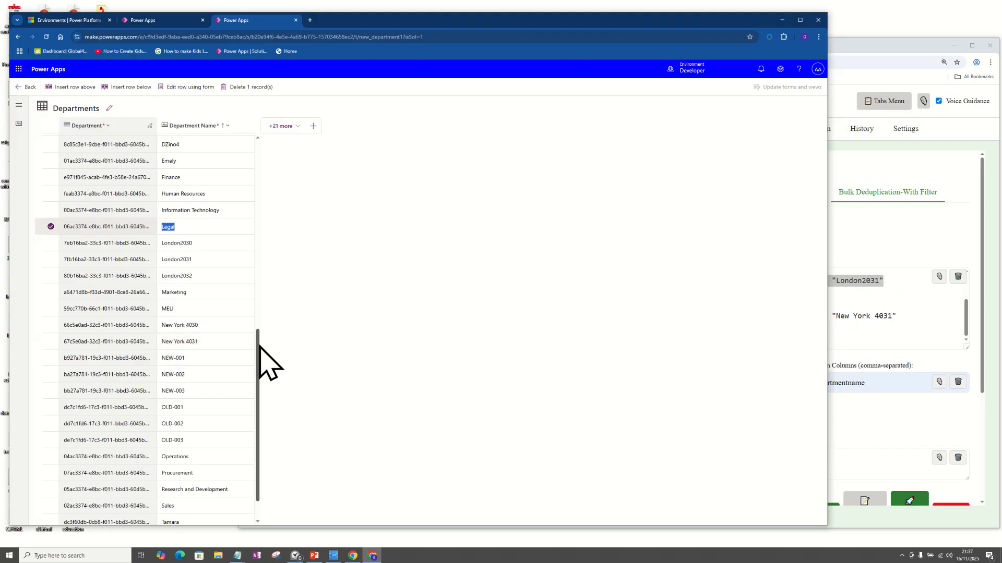
{"action": "left_click_drag", "start_coordinate": [258, 346], "coordinate": [260, 382]}
{"action": "left_click", "coordinate": [881, 306]}
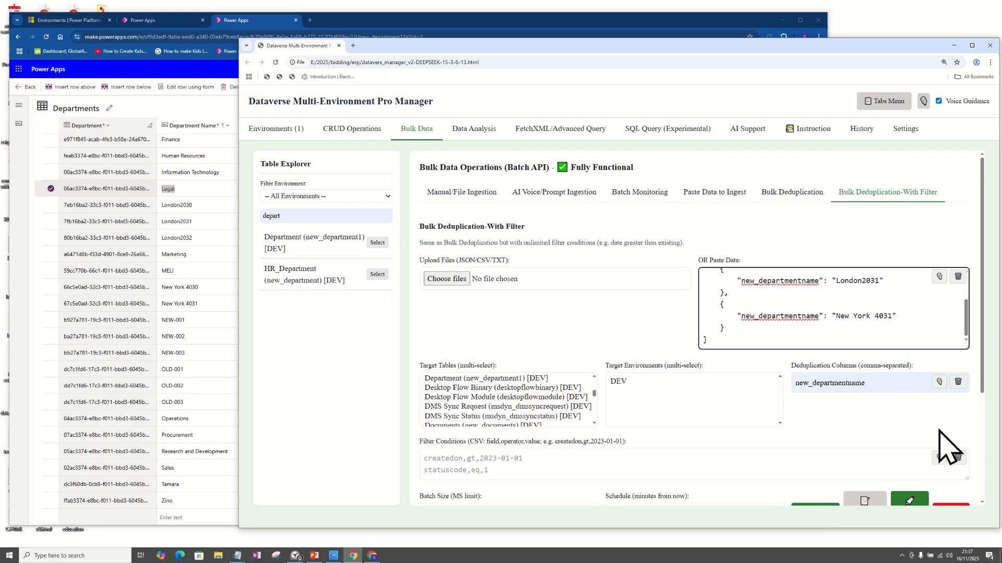
- Run the filtered duplicate check on the pasted records against the Department (new_department1) table in DEV and review the duplicate records
{"action": "mouse_move", "coordinate": [967, 316]}
{"action": "left_mouse_down"}
{"action": "mouse_move", "coordinate": [973, 290]}
{"action": "mouse_move", "coordinate": [973, 331]}
{"action": "left_mouse_up"}
{"action": "scroll", "coordinate": [986, 331], "scroll_direction": "down", "scroll_amount": 2}
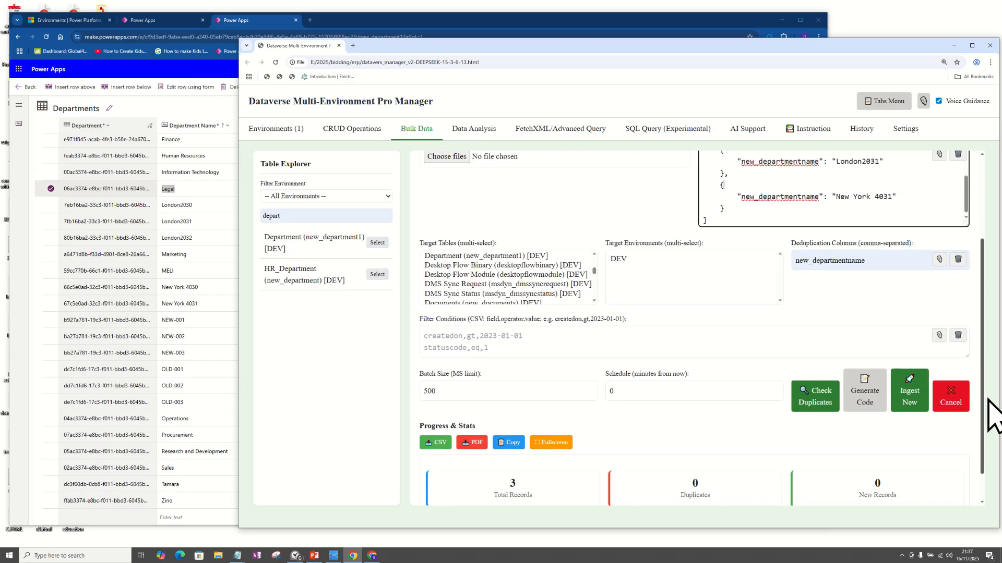
{"action": "left_click", "coordinate": [817, 397]}
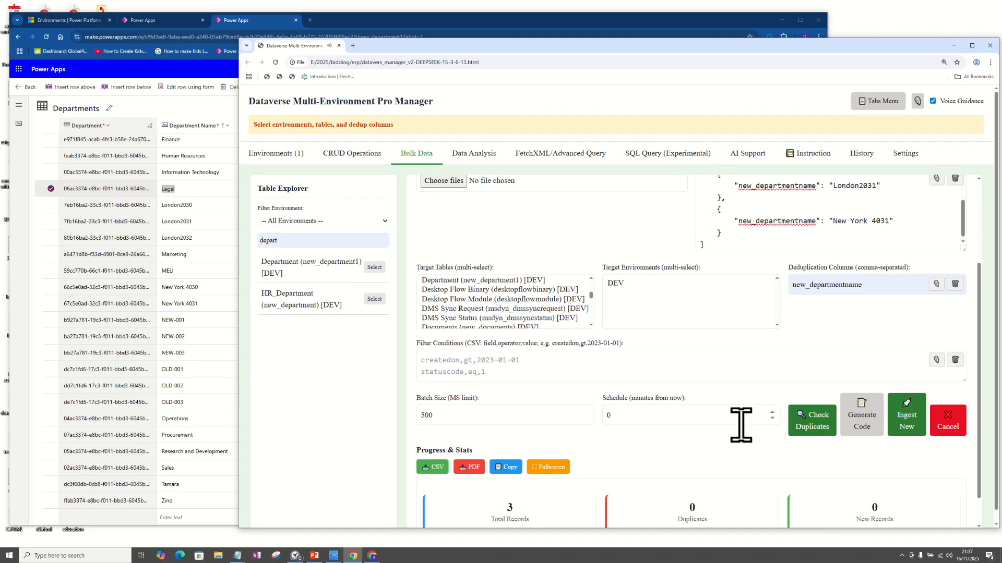
{"action": "left_click", "coordinate": [633, 287]}
{"action": "left_click", "coordinate": [464, 258]}
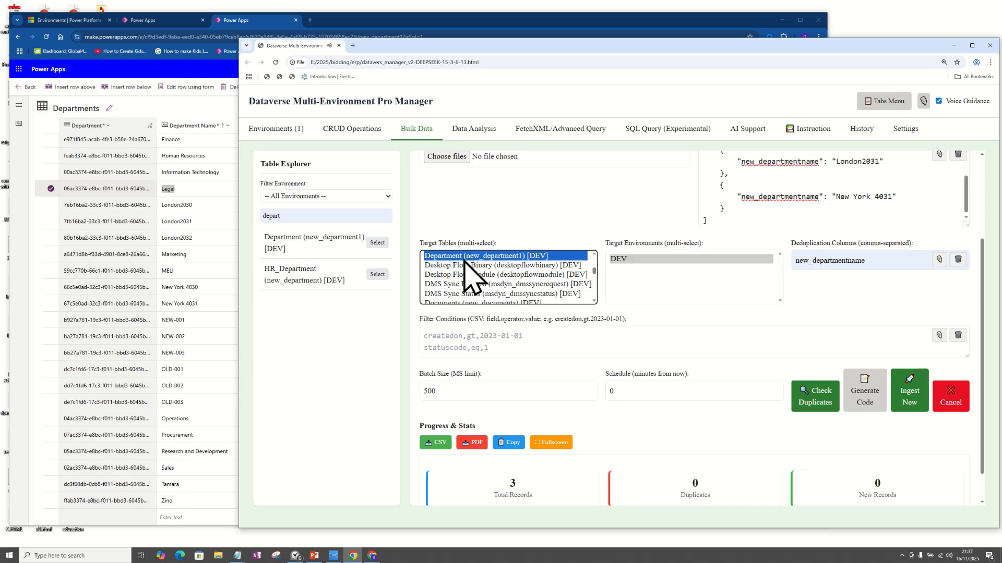
{"action": "left_click", "coordinate": [815, 401]}
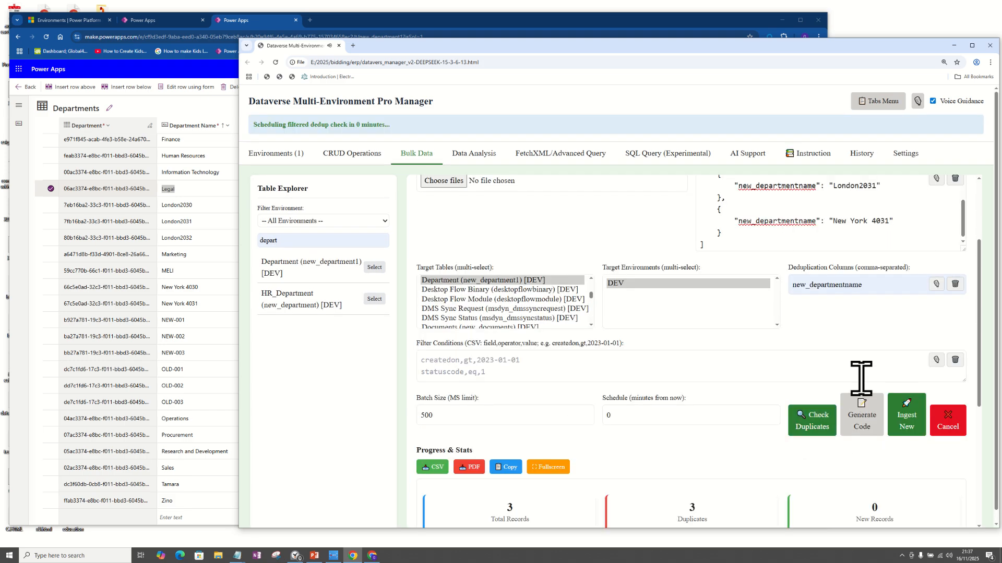
{"action": "left_click_drag", "start_coordinate": [978, 313], "coordinate": [989, 443]}
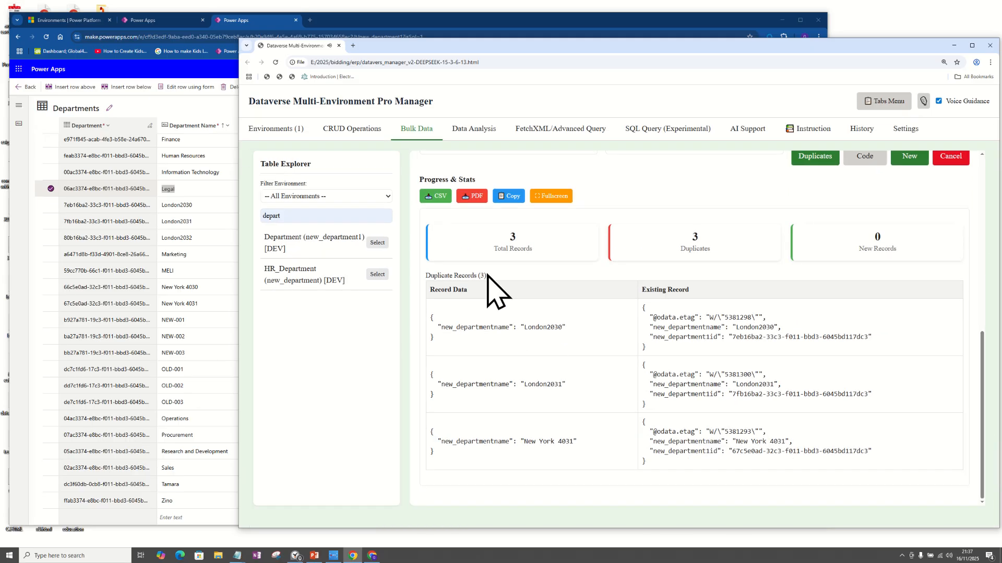
- Append a copy of the New York 4031 record to the end of the pasted JSON array, separated by a comma
{"action": "left_click_drag", "start_coordinate": [489, 277], "coordinate": [426, 276]}
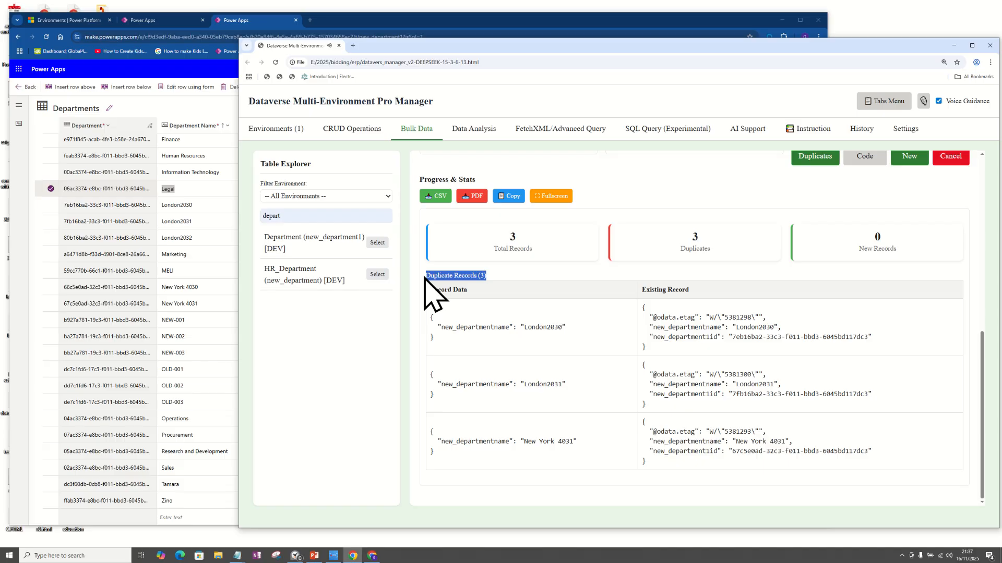
{"action": "left_click_drag", "start_coordinate": [977, 380], "coordinate": [966, 232]}
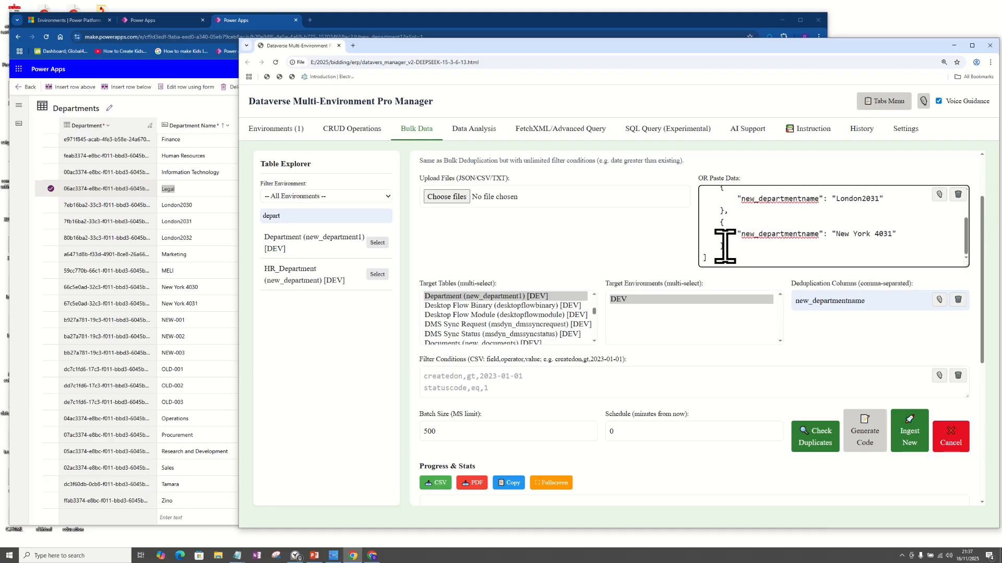
{"action": "left_click_drag", "start_coordinate": [732, 245], "coordinate": [691, 224]}
{"action": "key", "text": "ctrl+c"}
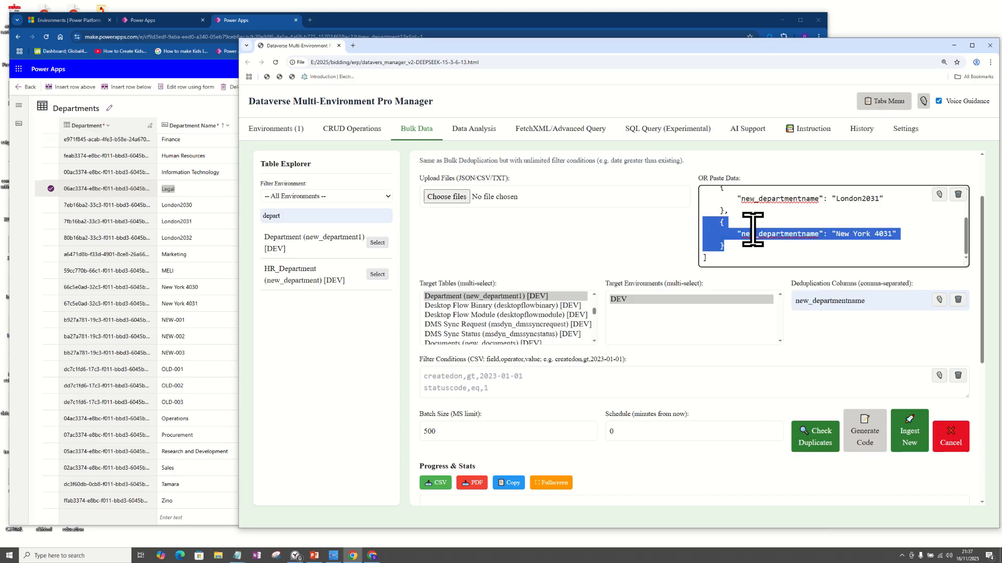
{"action": "left_click", "coordinate": [906, 234]}
{"action": "left_click", "coordinate": [753, 245]}
{"action": "type", "text": ","}
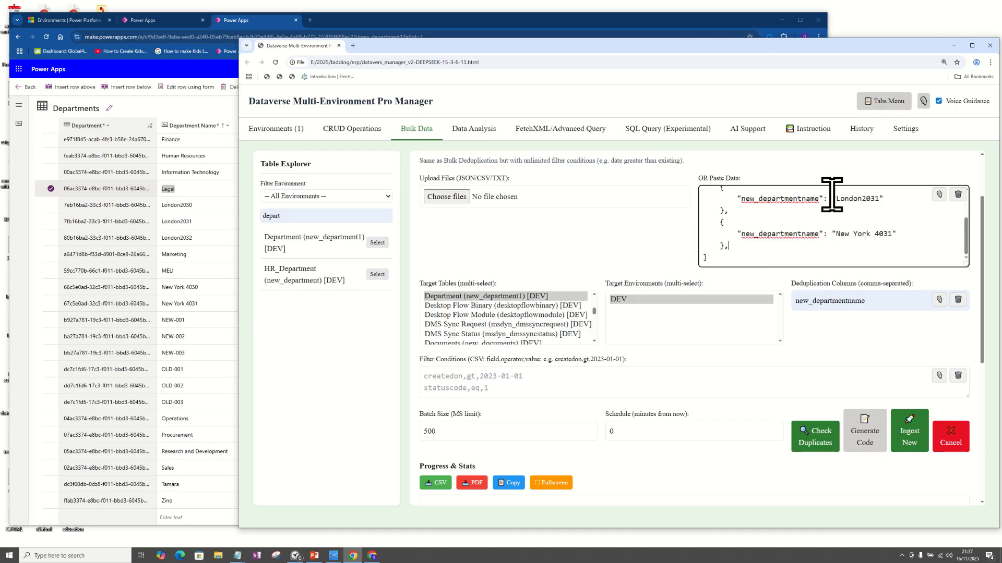
{"action": "key", "text": "Return"}
{"action": "key", "text": "ctrl+v"}
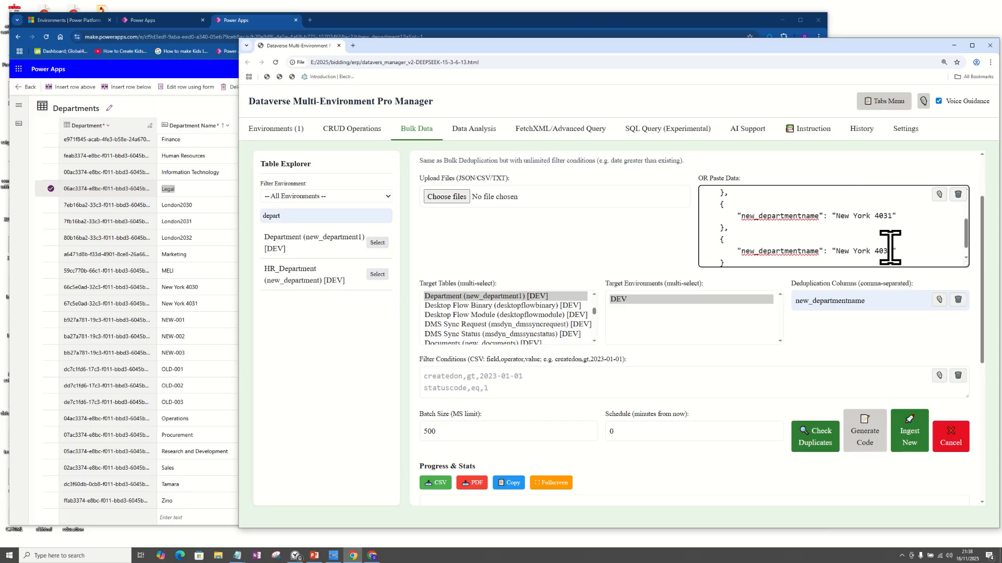
- Set the copied record's department name to New York 7777 and enlarge the pasted data box to fit all records
{"action": "left_click_drag", "start_coordinate": [891, 248], "coordinate": [865, 247]}
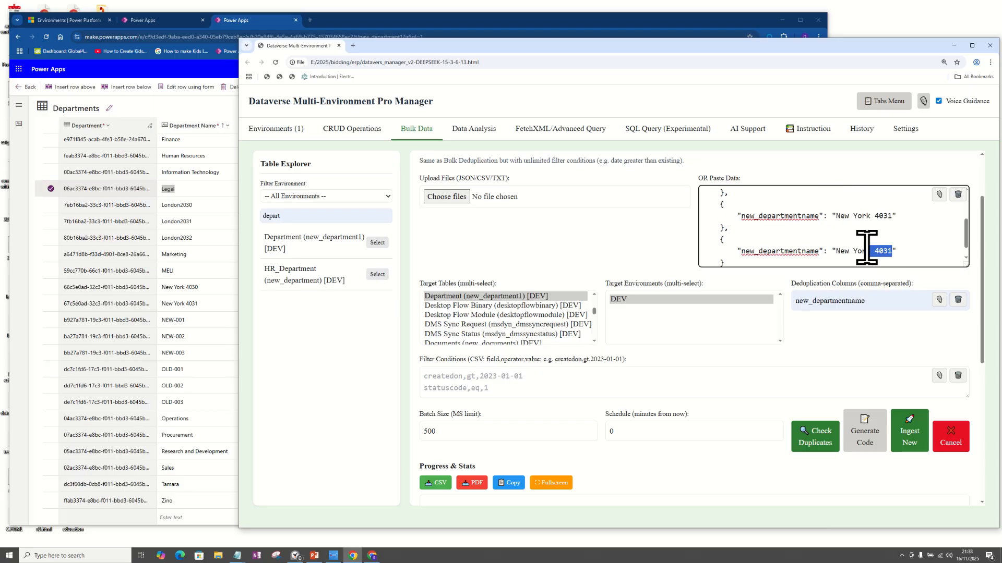
{"action": "left_click", "coordinate": [890, 251]}
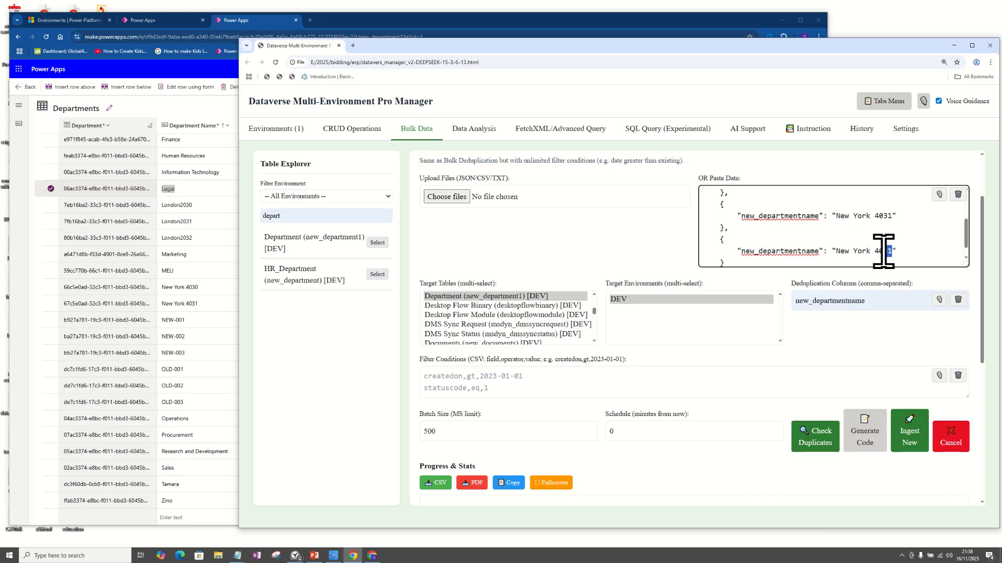
{"action": "left_click_drag", "start_coordinate": [884, 252], "coordinate": [882, 251]}
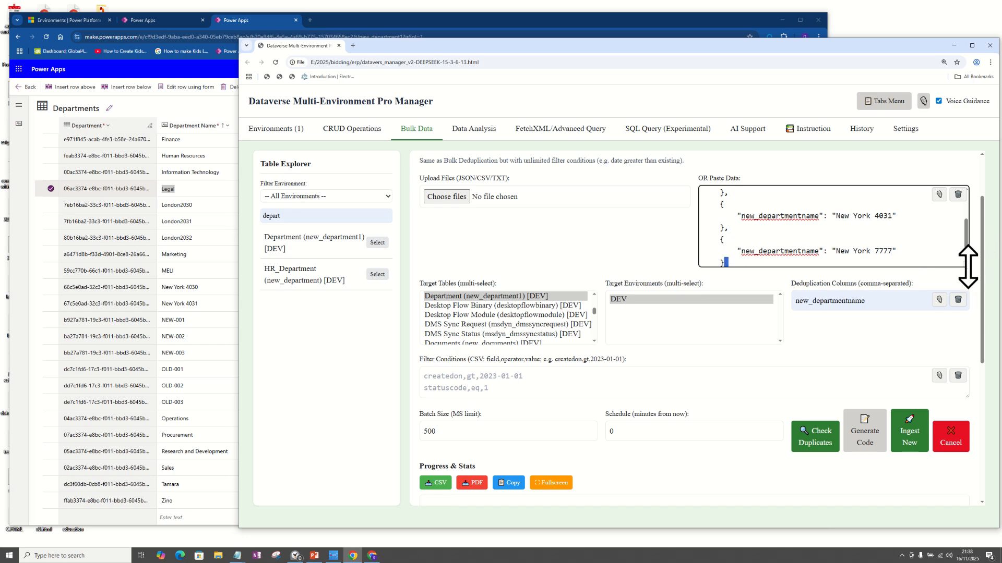
{"action": "left_click_drag", "start_coordinate": [968, 266], "coordinate": [968, 358]}
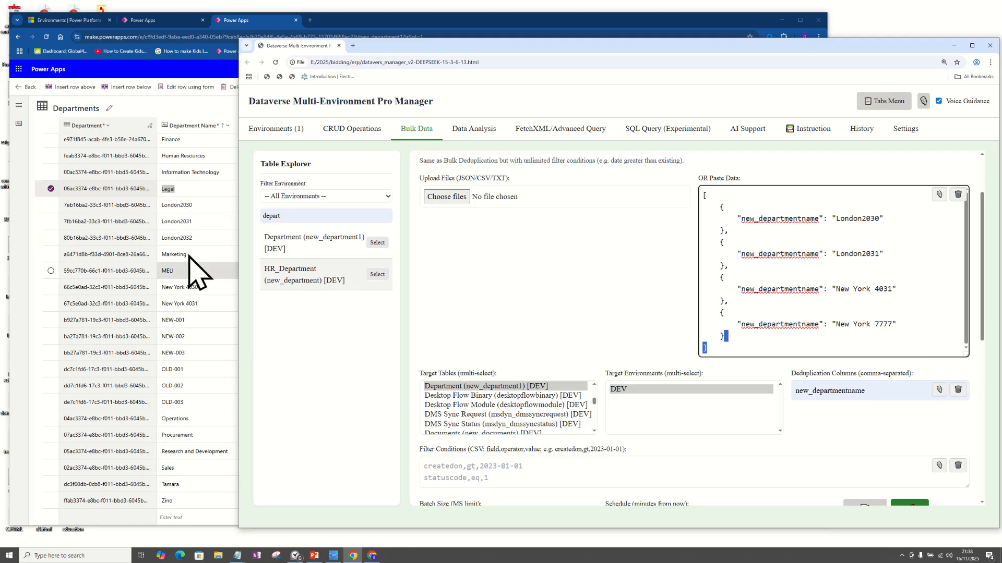
- Look for New York 7777 in the Departments table in Power Apps, and return to the filtered deduplication page
{"action": "scroll", "coordinate": [564, 257], "scroll_direction": "up", "scroll_amount": 2}
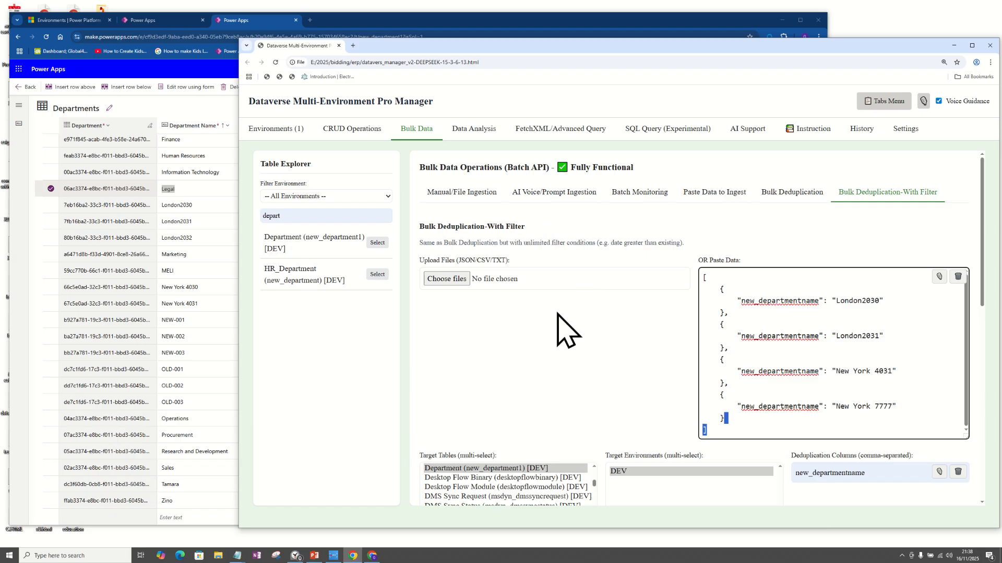
{"action": "scroll", "coordinate": [558, 313], "scroll_direction": "down", "scroll_amount": 3}
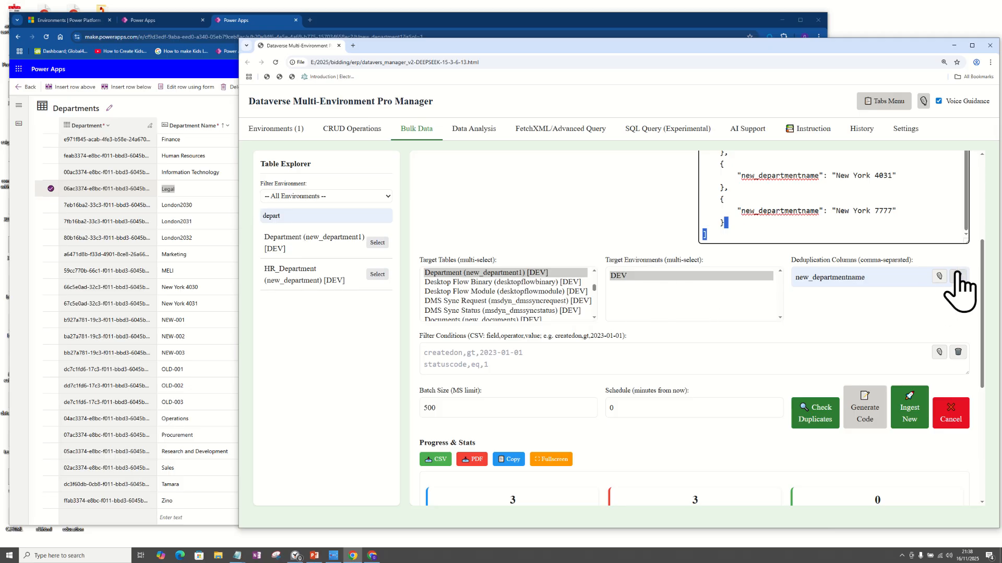
{"action": "scroll", "coordinate": [960, 287], "scroll_direction": "up", "scroll_amount": 3}
{"action": "left_click_drag", "start_coordinate": [897, 298], "coordinate": [810, 410]}
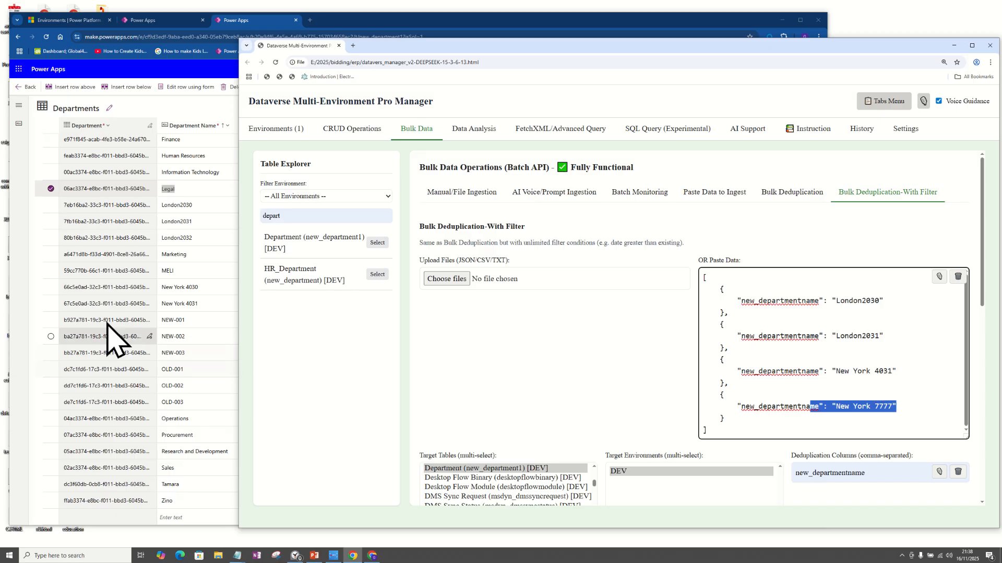
{"action": "left_click", "coordinate": [22, 267]}
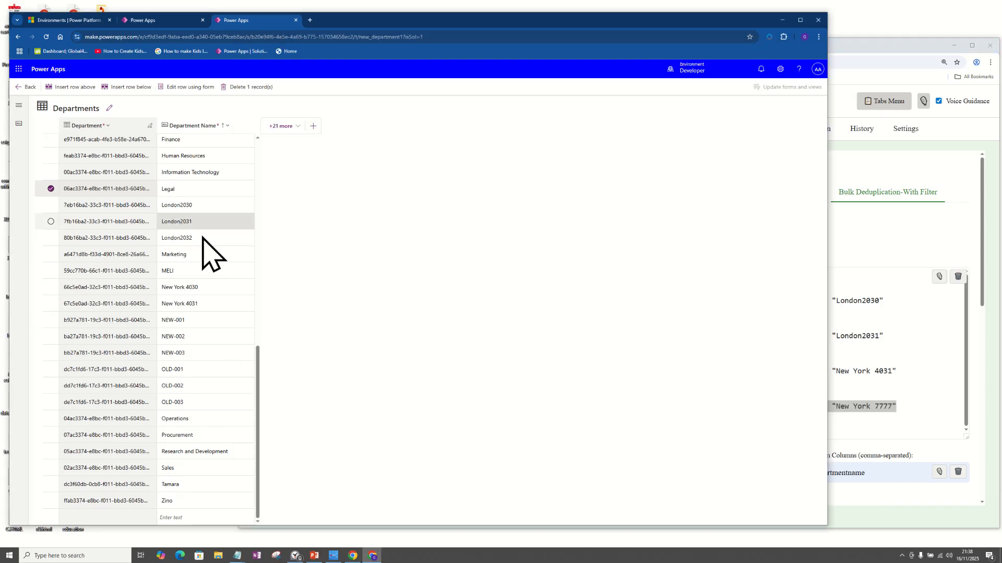
{"action": "left_click_drag", "start_coordinate": [258, 373], "coordinate": [258, 345]}
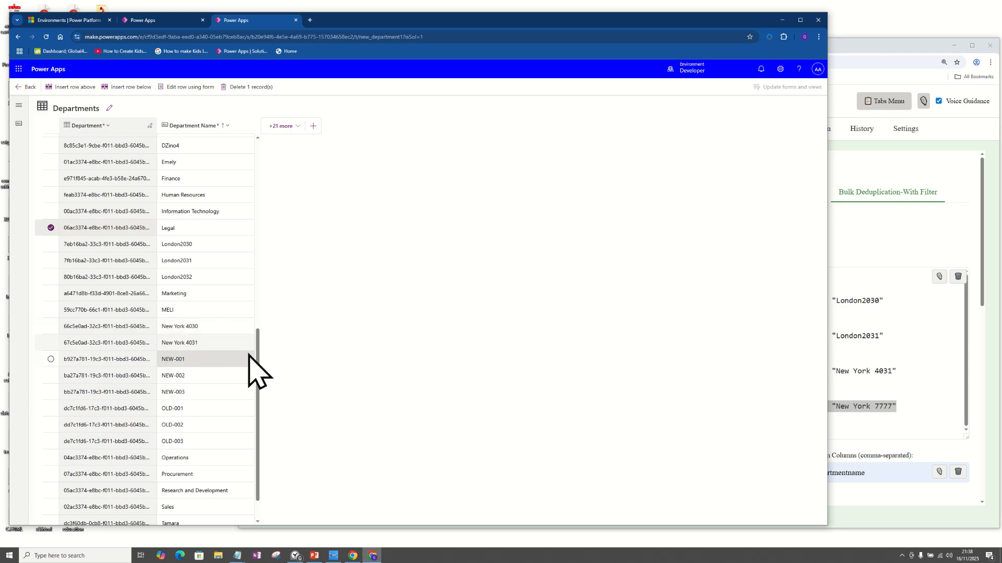
{"action": "left_click_drag", "start_coordinate": [261, 364], "coordinate": [260, 379]}
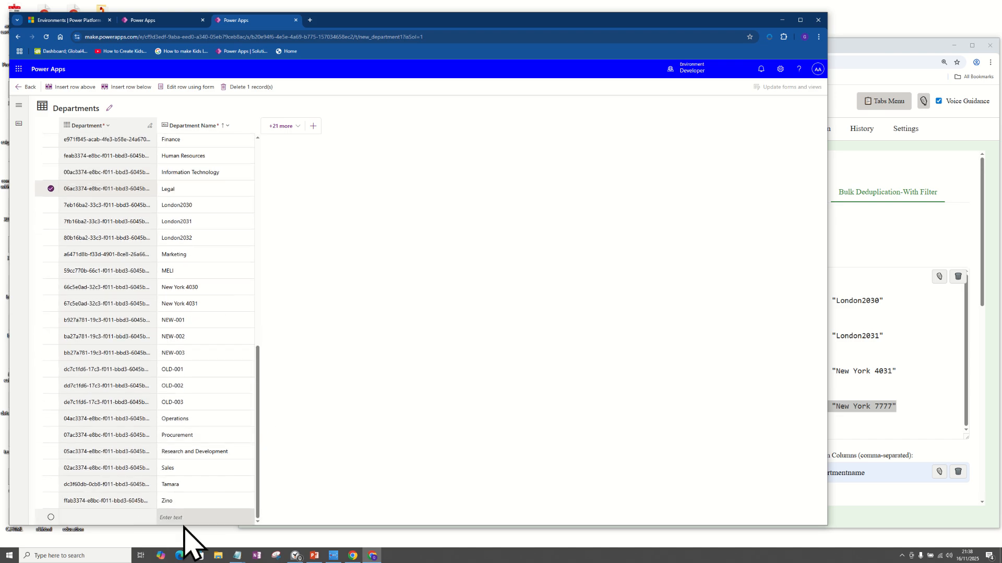
{"action": "left_click", "coordinate": [921, 325]}
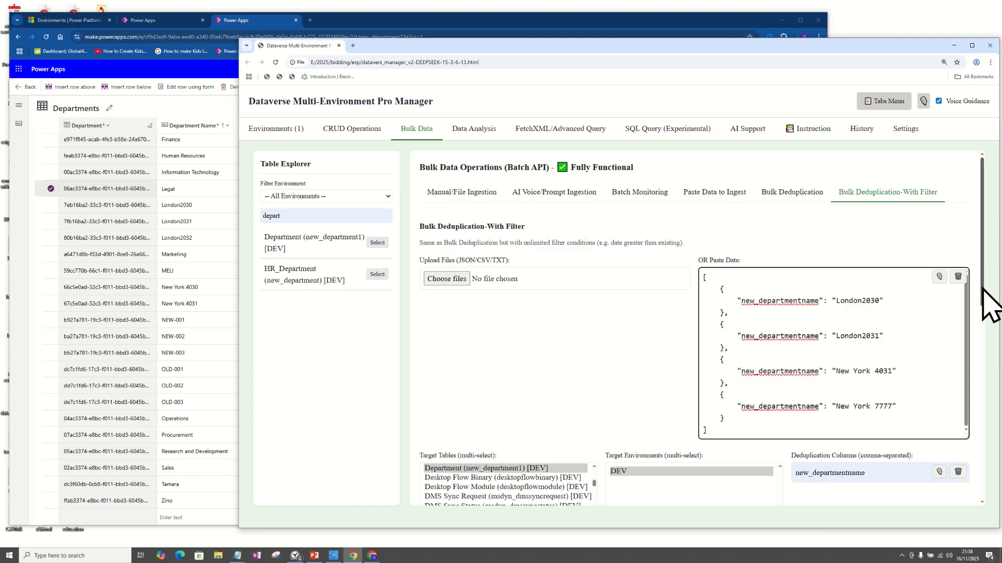
- Rerun the filtered duplicate check on the pasted records and review the duplicates and the new records to ingest
{"action": "scroll", "coordinate": [981, 298], "scroll_direction": "down", "scroll_amount": 5}
{"action": "left_click", "coordinate": [809, 342]}
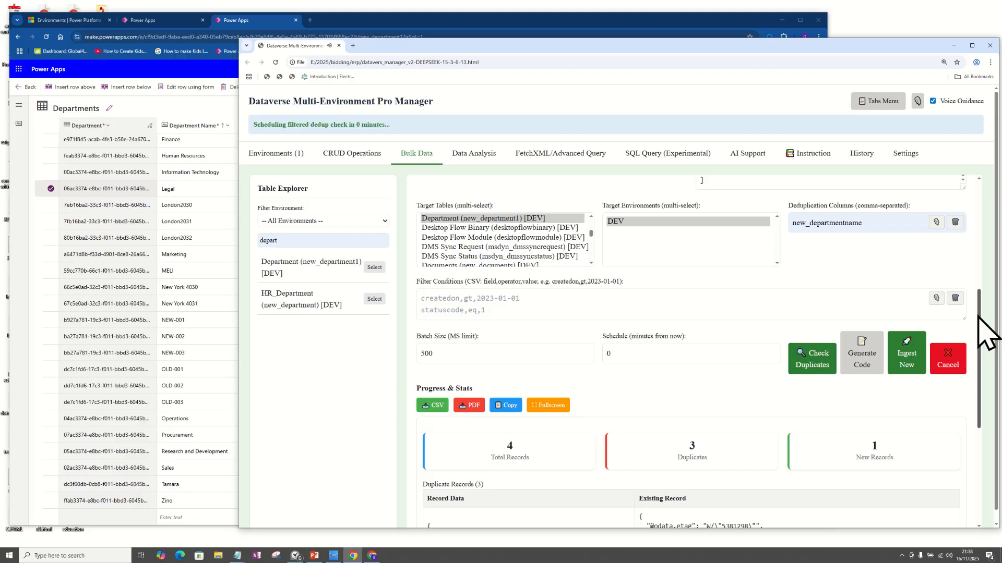
{"action": "left_click_drag", "start_coordinate": [978, 288], "coordinate": [981, 413]}
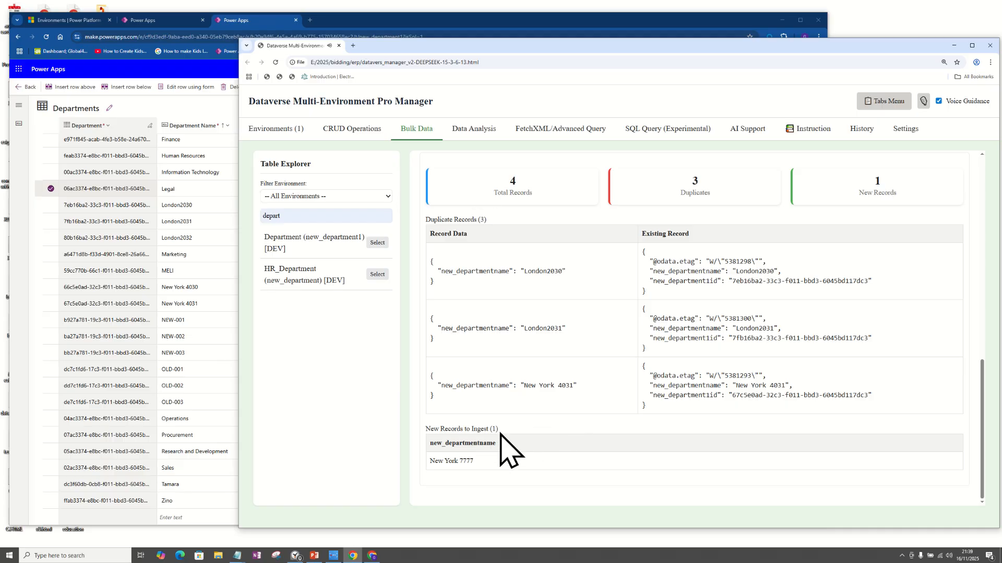
{"action": "left_click_drag", "start_coordinate": [499, 429], "coordinate": [427, 429]}
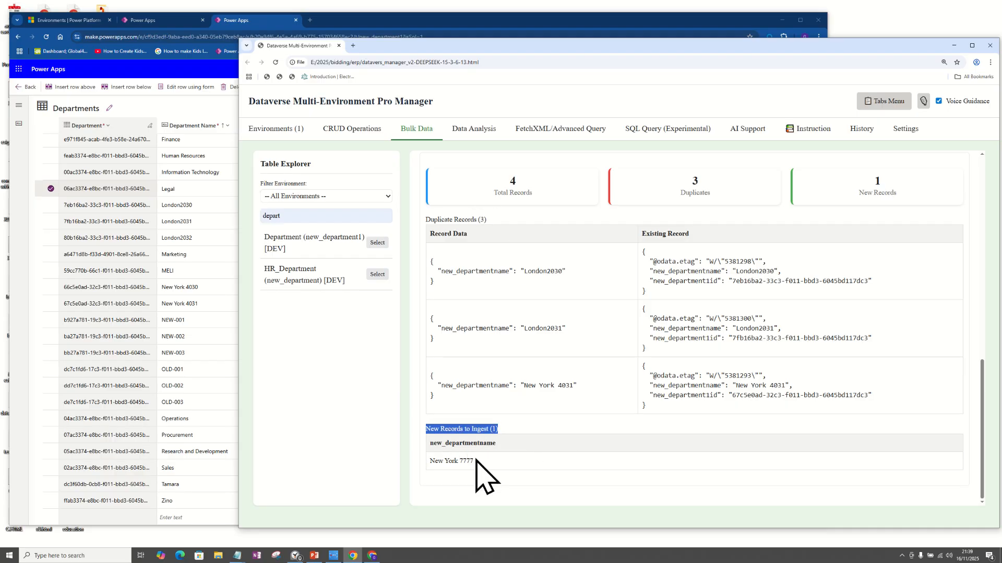
{"action": "left_click_drag", "start_coordinate": [474, 461], "coordinate": [429, 463]}
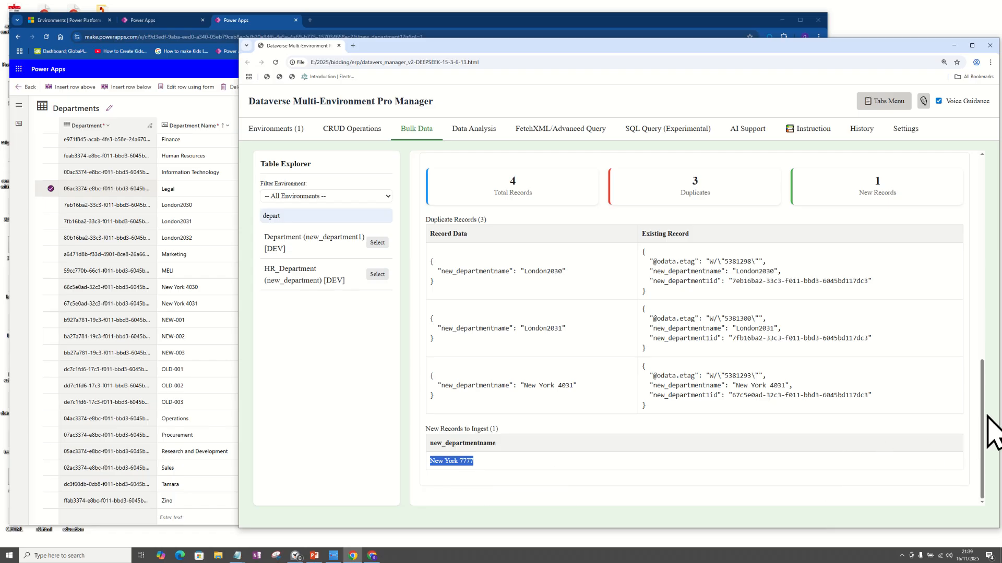
- Generate the filtered deduplication code, review its department records, and close the code view
{"action": "left_click_drag", "start_coordinate": [983, 415], "coordinate": [977, 340]}
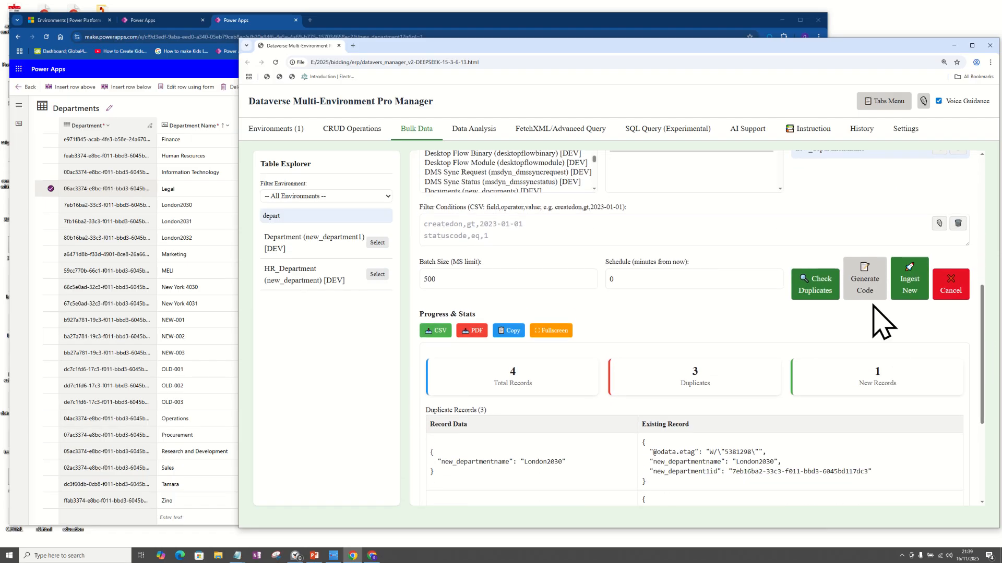
{"action": "left_click", "coordinate": [865, 286]}
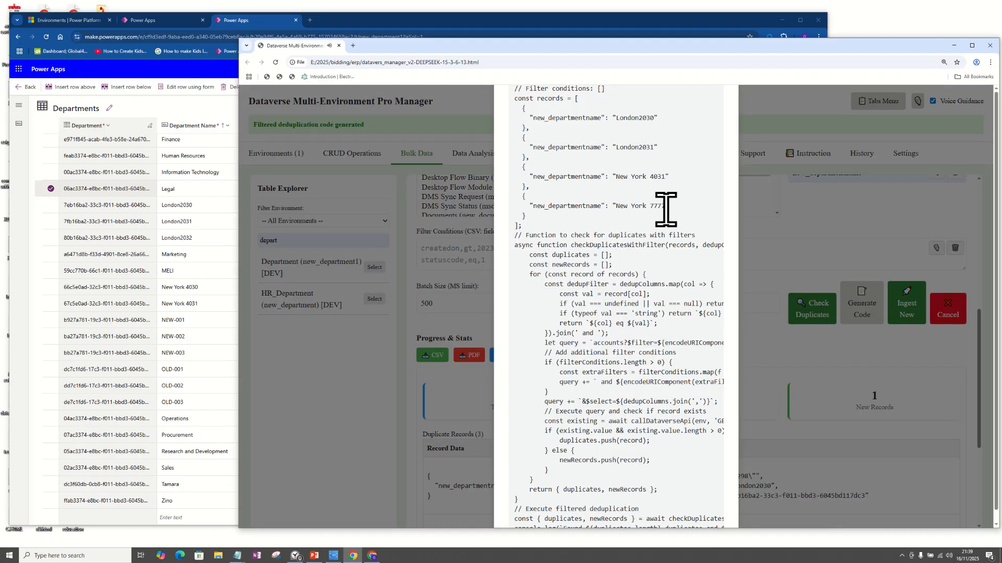
{"action": "left_click_drag", "start_coordinate": [517, 228], "coordinate": [511, 107]}
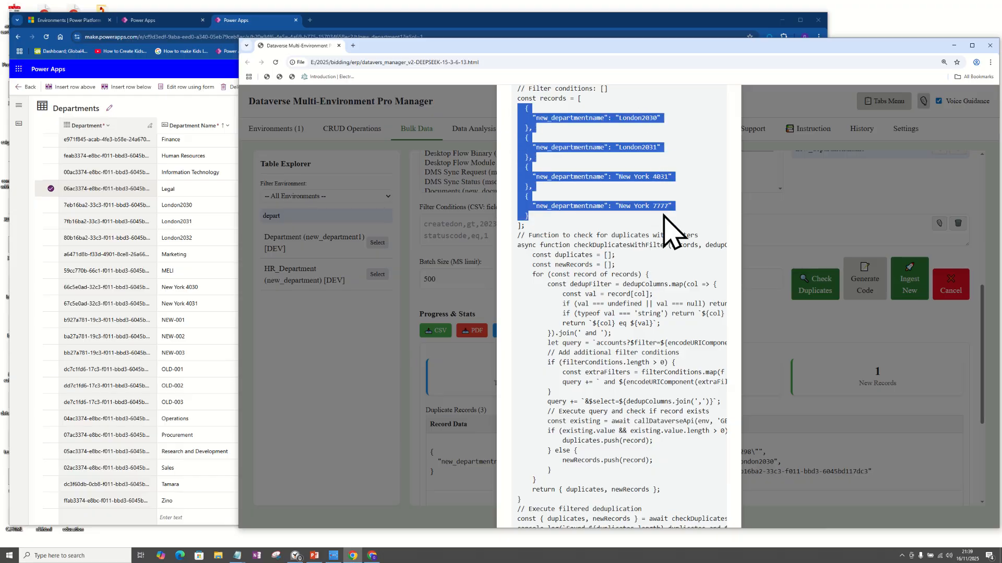
{"action": "left_click_drag", "start_coordinate": [536, 217], "coordinate": [508, 202]}
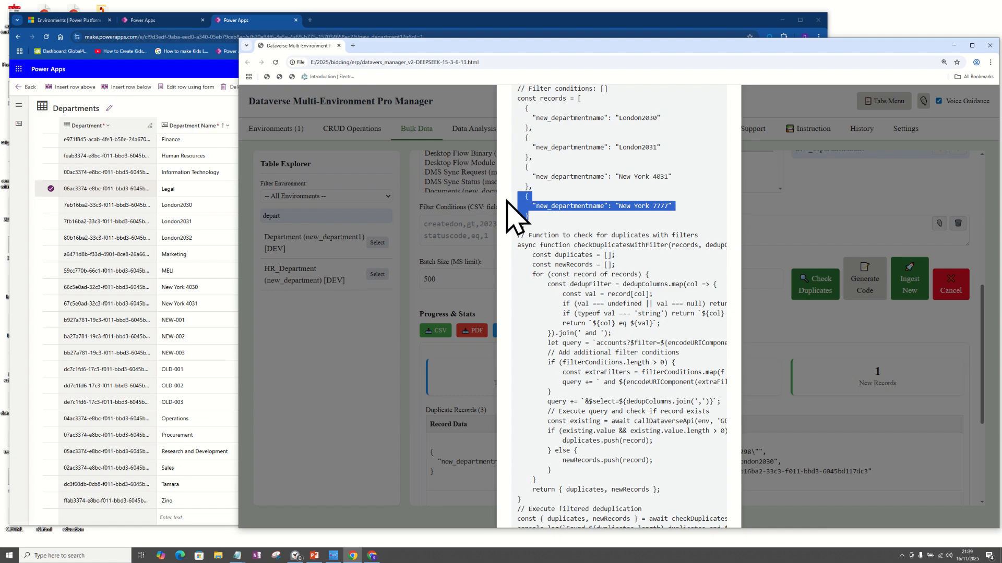
{"action": "left_click", "coordinate": [965, 416]}
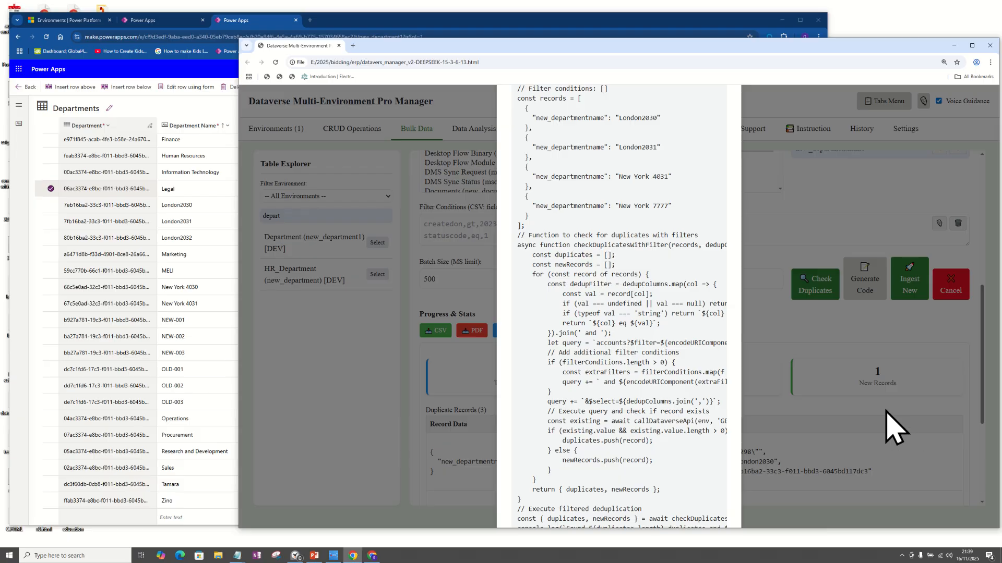
{"action": "key", "text": "ctrl+minus"}
{"action": "left_click", "coordinate": [698, 526]}
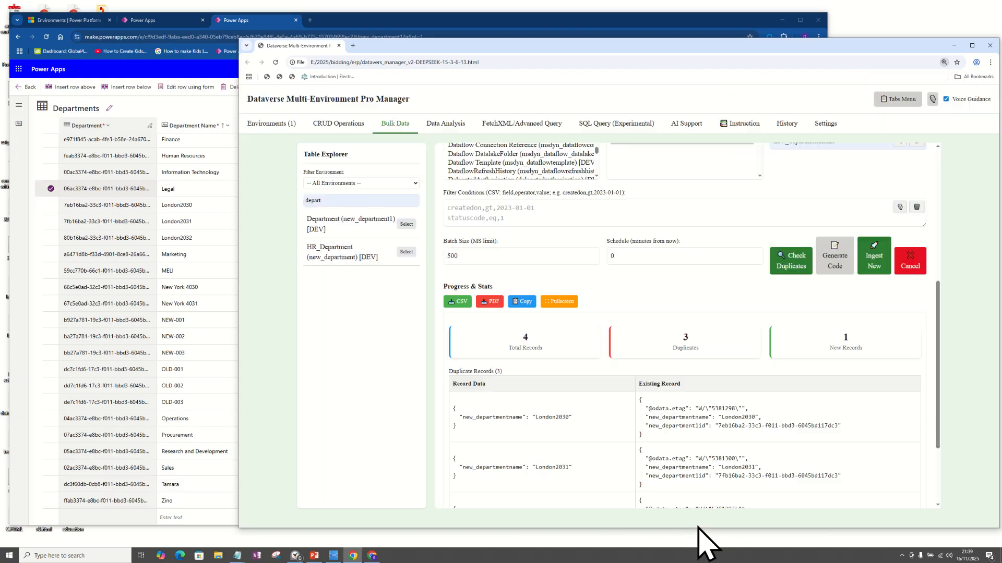
- Set the filter condition to new_departmentname, eq,"New York 4031" and compare it with the matching pasted record
{"action": "scroll", "coordinate": [907, 360], "scroll_direction": "up", "scroll_amount": 5}
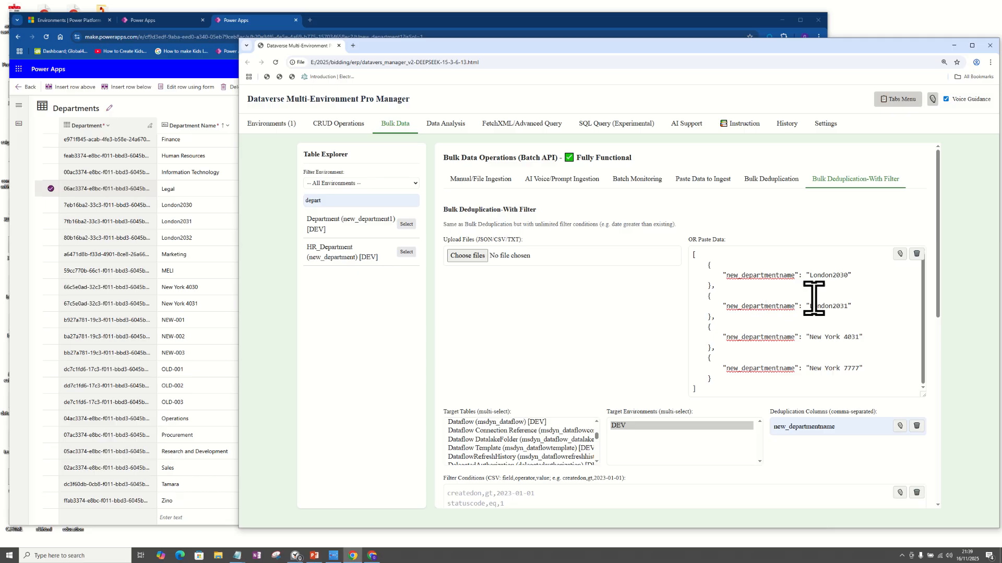
{"action": "left_click", "coordinate": [921, 288]}
{"action": "scroll", "coordinate": [942, 313], "scroll_direction": "down", "scroll_amount": 1}
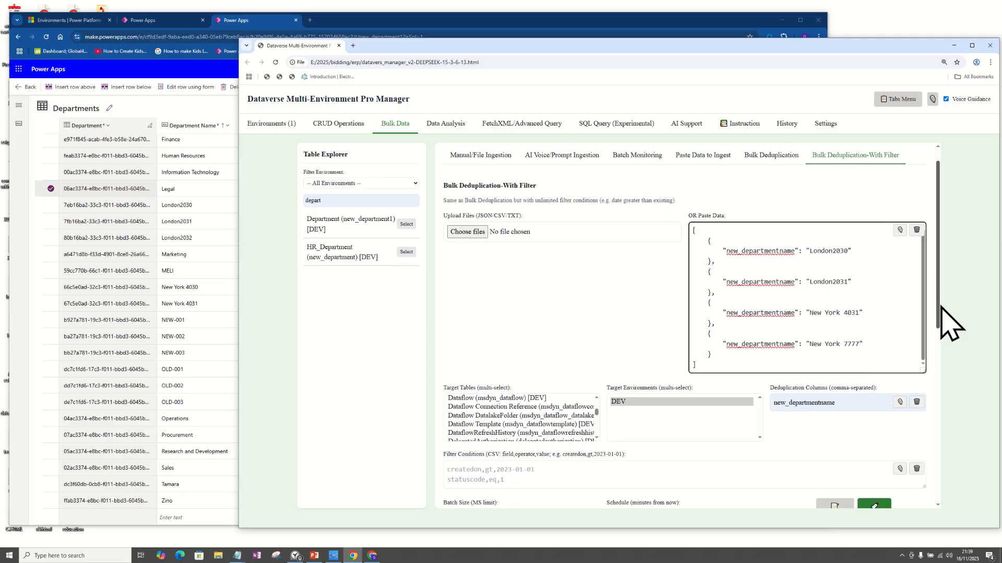
{"action": "mouse_move", "coordinate": [941, 306]}
{"action": "left_mouse_down"}
{"action": "mouse_move", "coordinate": [944, 371]}
{"action": "mouse_move", "coordinate": [948, 291]}
{"action": "left_mouse_up"}
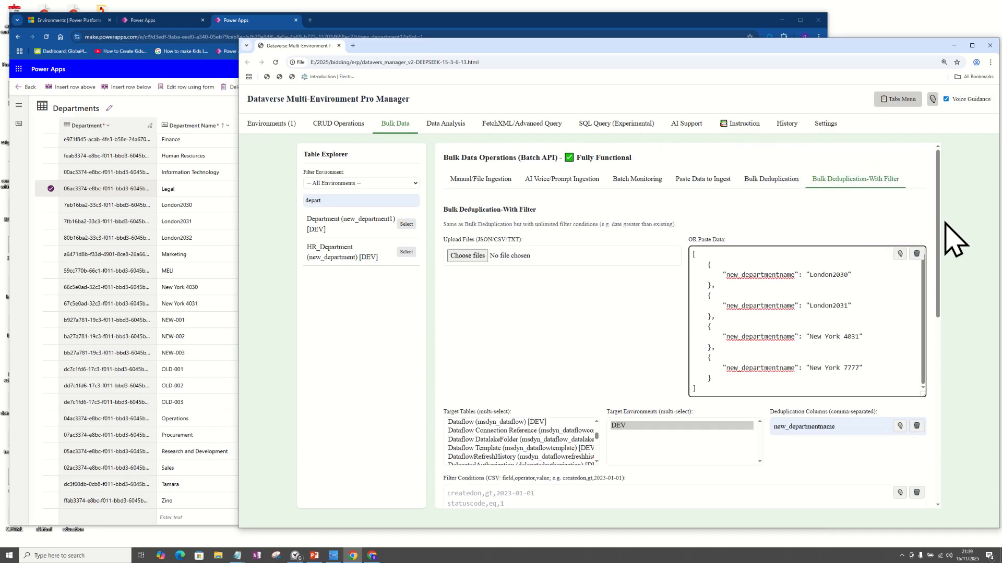
{"action": "left_click_drag", "start_coordinate": [941, 221], "coordinate": [938, 269]}
{"action": "left_click", "coordinate": [483, 388]}
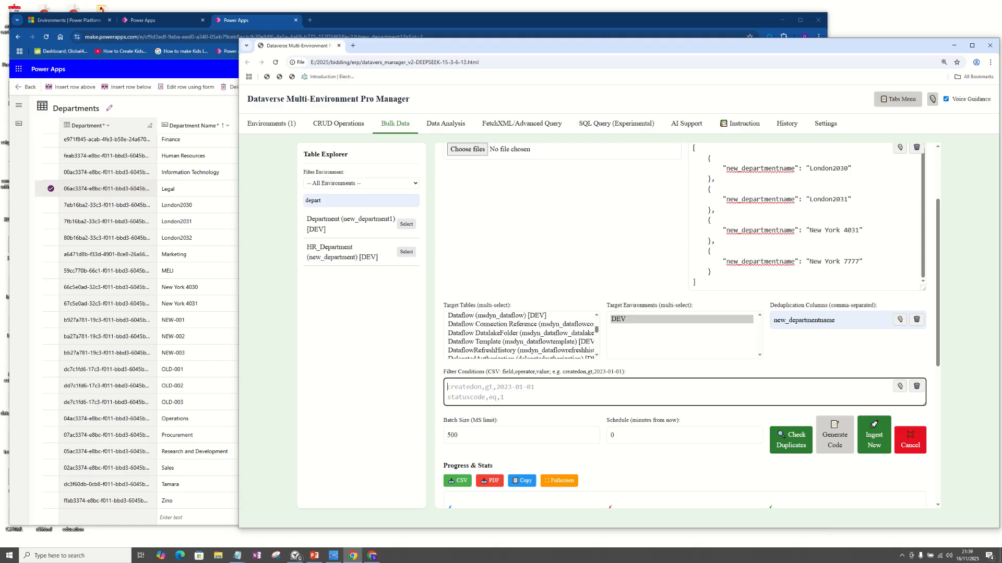
{"action": "key", "text": "alt+Tab"}
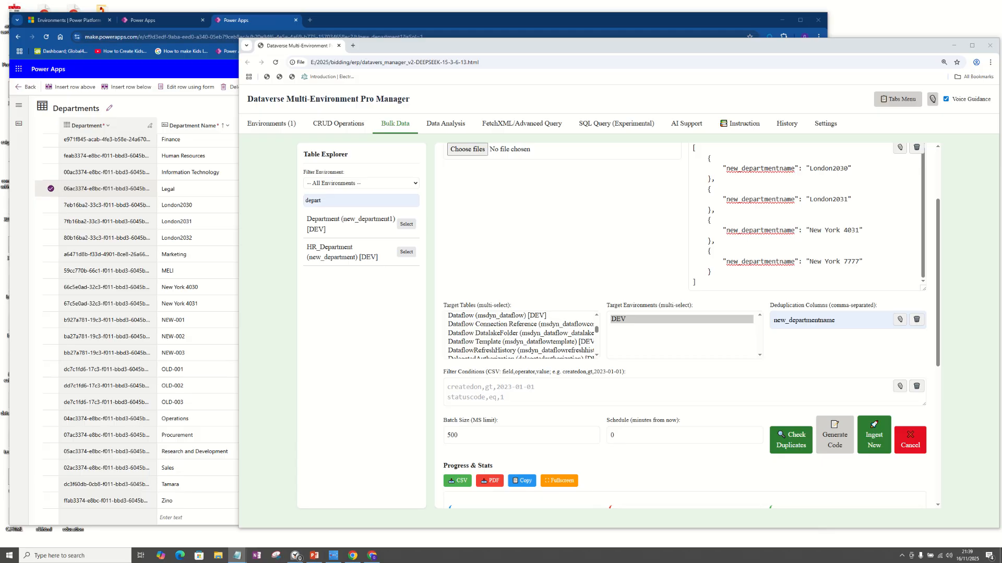
{"action": "left_click", "coordinate": [867, 229]}
{"action": "left_click", "coordinate": [710, 230], "text": "shift"}
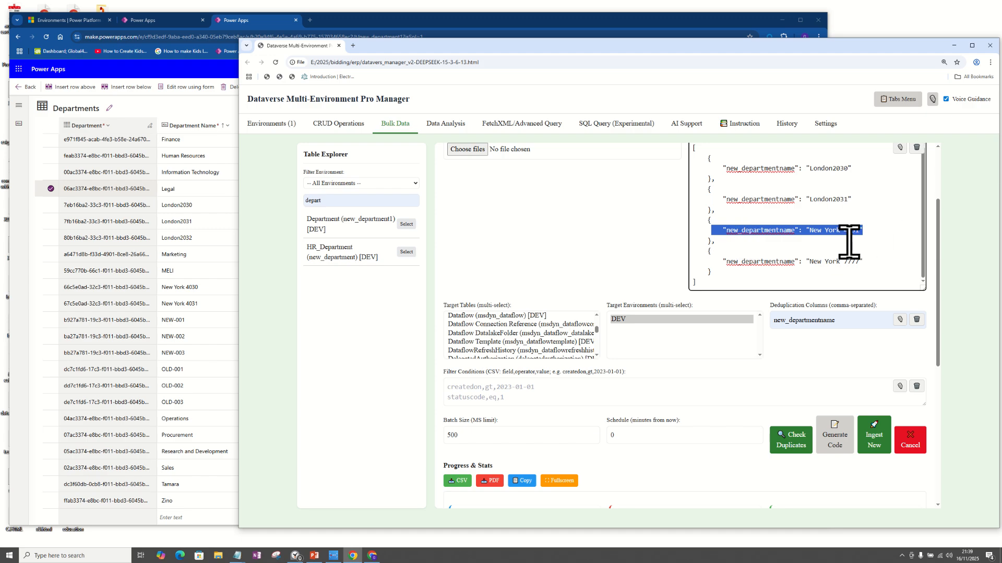
{"action": "left_click", "coordinate": [466, 387]}
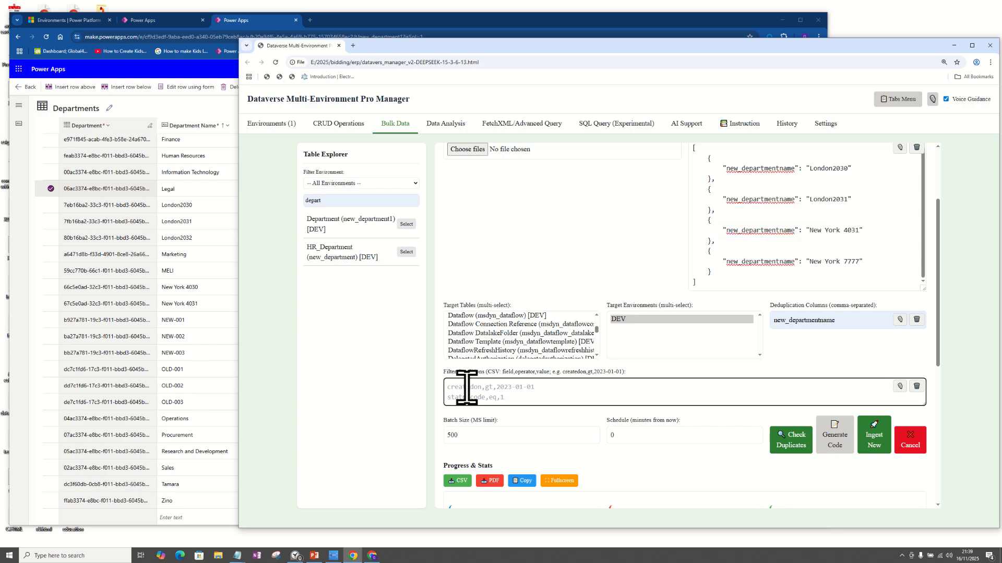
{"action": "type", "text": "new_departmentname, eq,\"New York 4031\""}
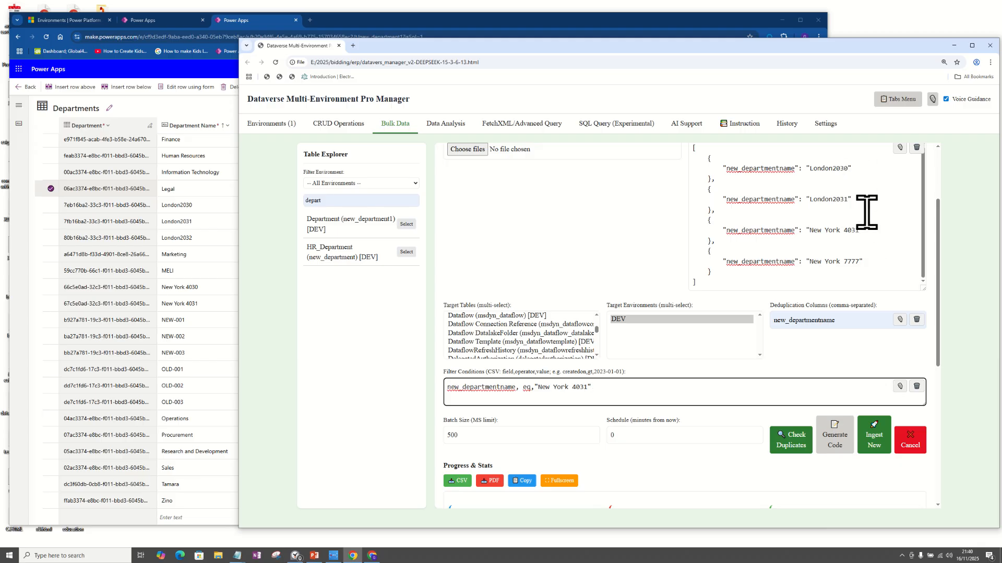
{"action": "left_click_drag", "start_coordinate": [864, 232], "coordinate": [690, 230]}
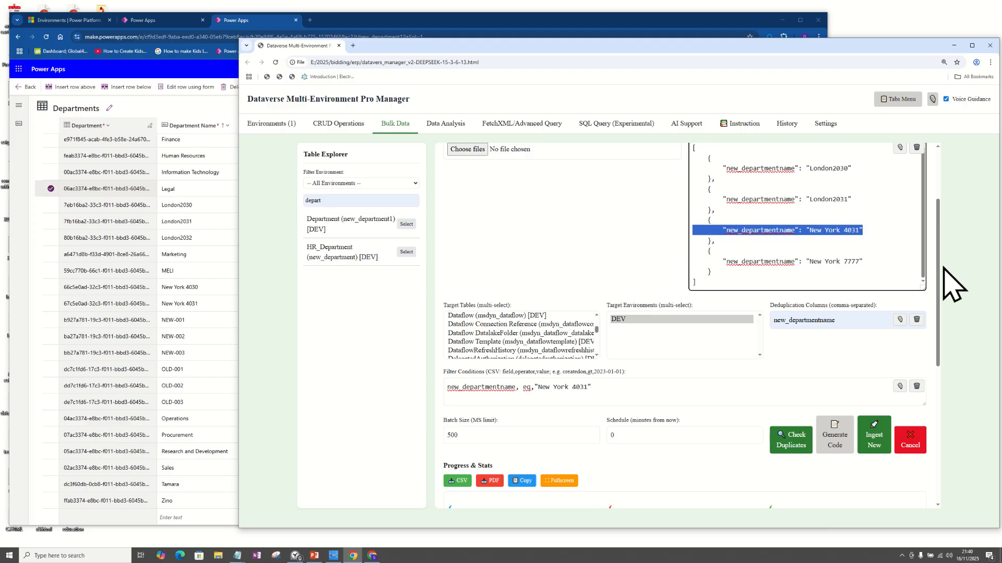
- Review the London2031 entry among the earlier duplicates, and run the duplicate check with the New York 4031 filter condition
{"action": "left_click_drag", "start_coordinate": [943, 267], "coordinate": [944, 417]}
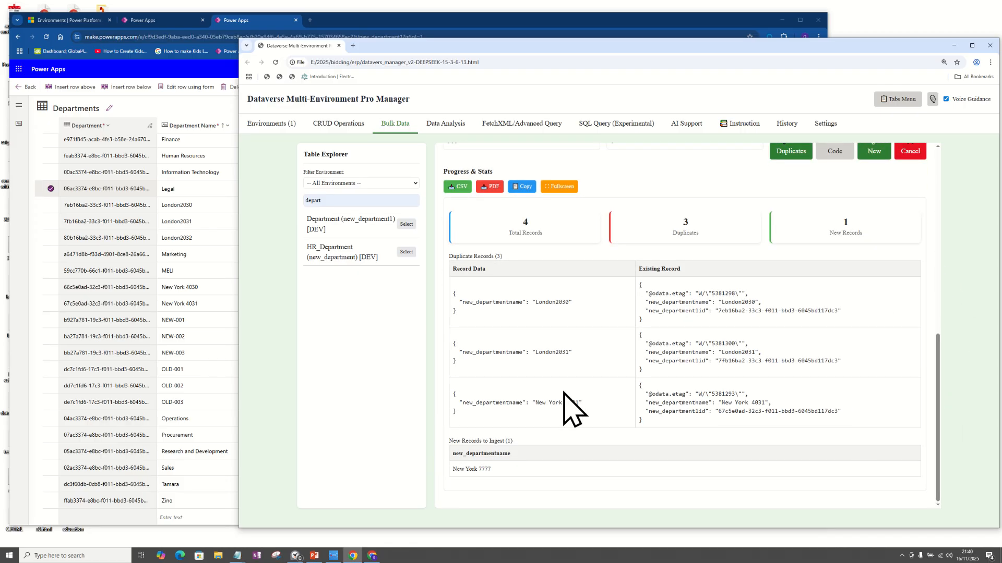
{"action": "left_click_drag", "start_coordinate": [578, 353], "coordinate": [453, 348]}
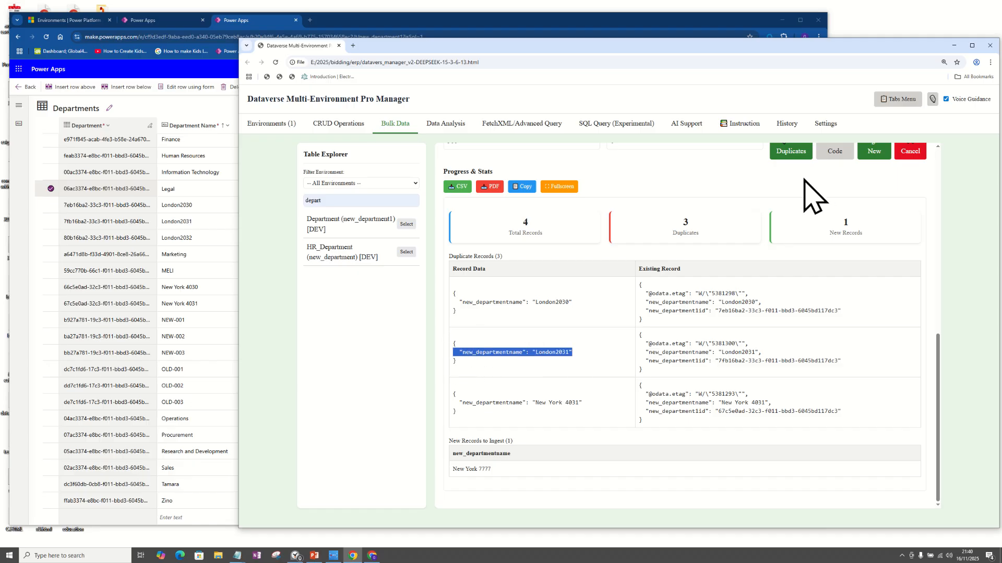
{"action": "scroll", "coordinate": [876, 274], "scroll_direction": "up", "scroll_amount": 3}
{"action": "left_click", "coordinate": [787, 344]}
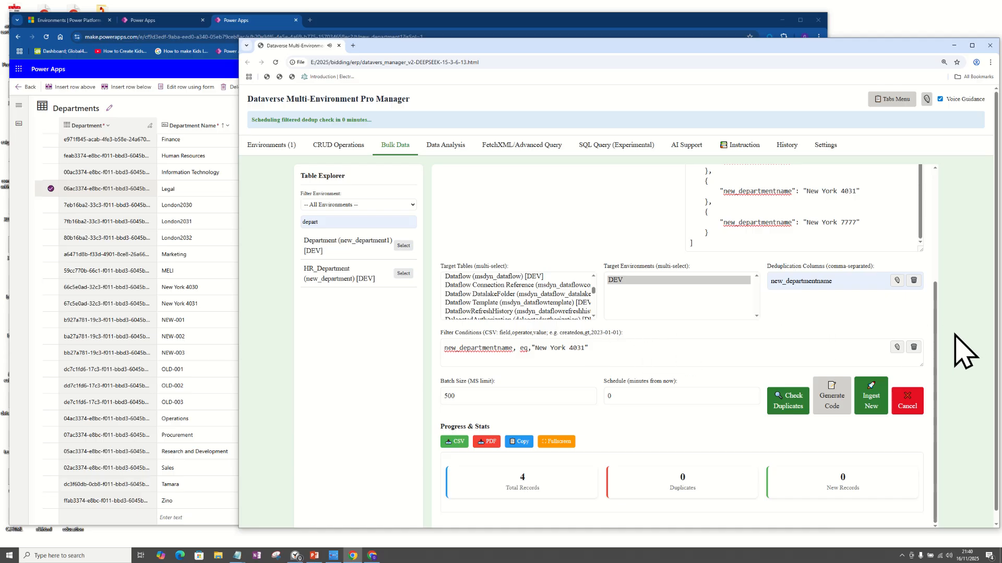
{"action": "scroll", "coordinate": [939, 366], "scroll_direction": "down", "scroll_amount": 1}
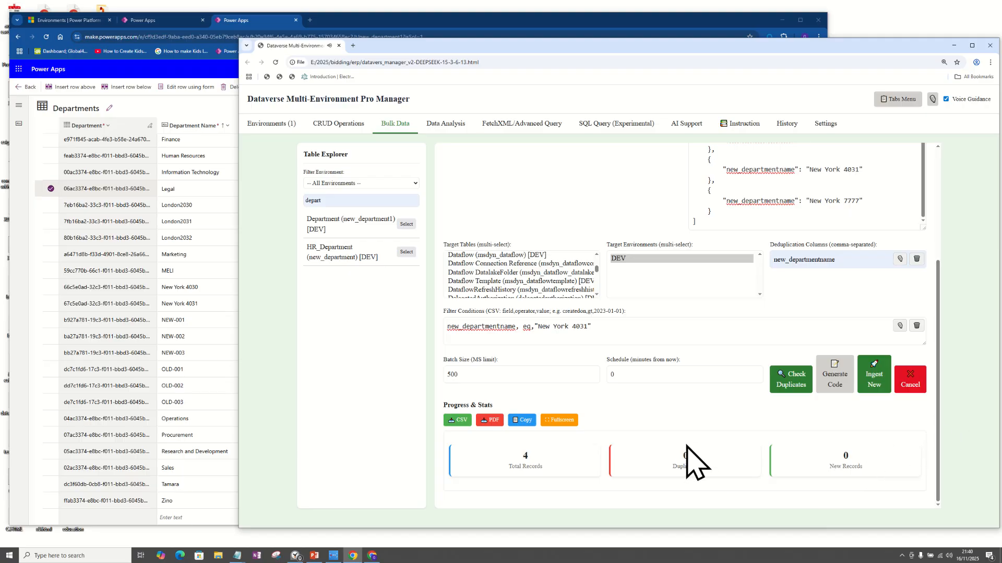
- Recheck the filter condition against the pasted department JSON, and run the filtered duplicate check again
{"action": "left_click", "coordinate": [606, 325]}
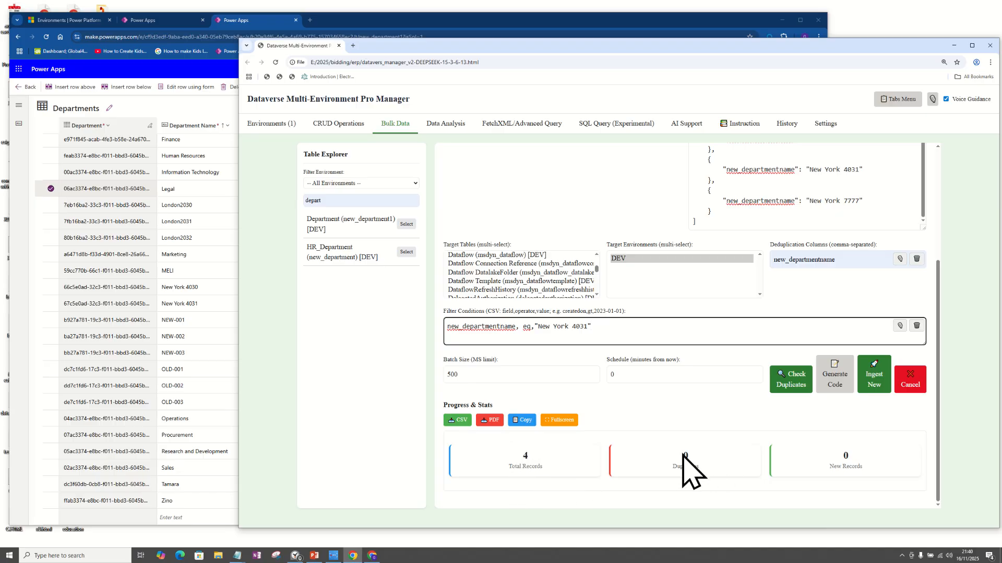
{"action": "left_click", "coordinate": [922, 180]}
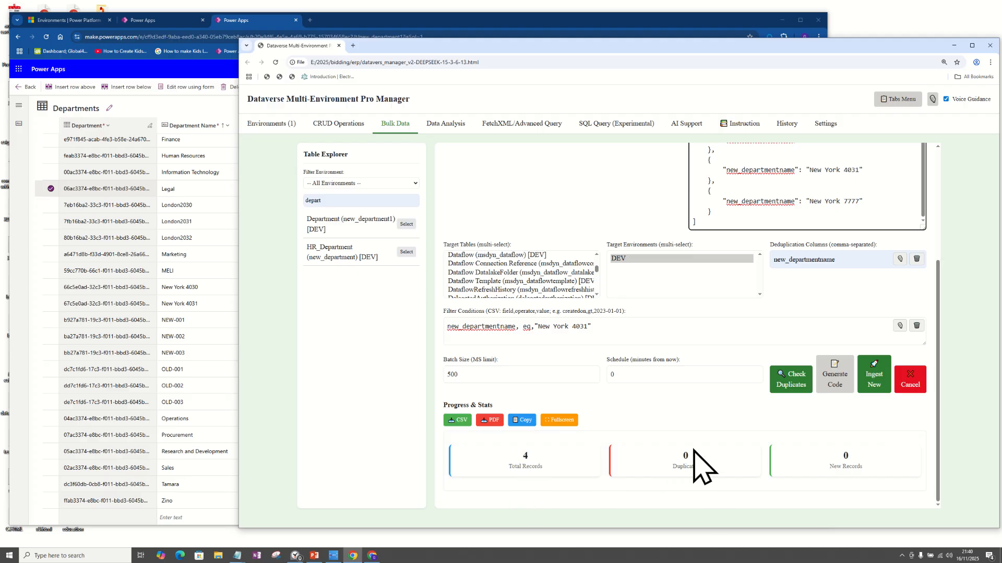
{"action": "left_click_drag", "start_coordinate": [938, 275], "coordinate": [929, 300]}
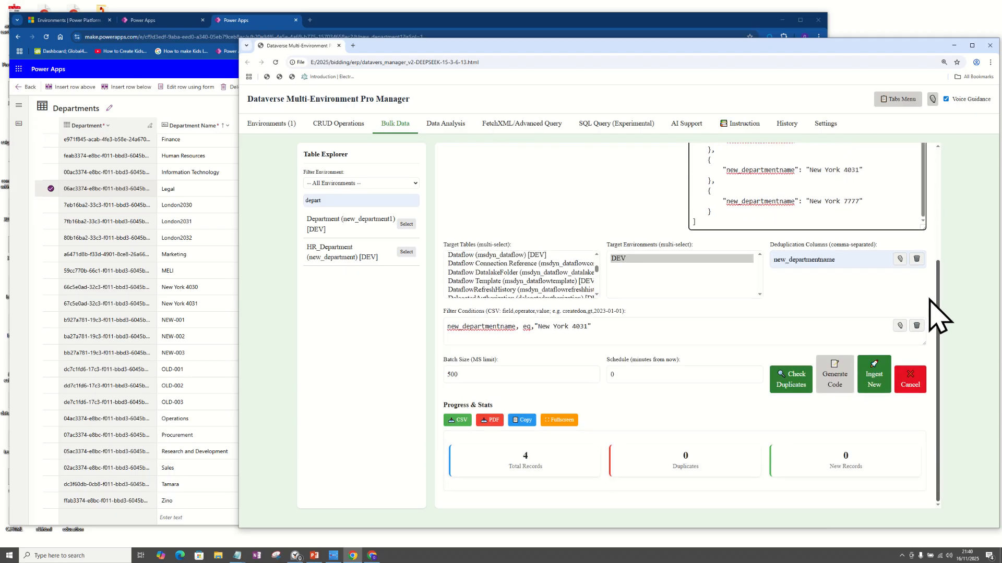
{"action": "left_click", "coordinate": [791, 389]}
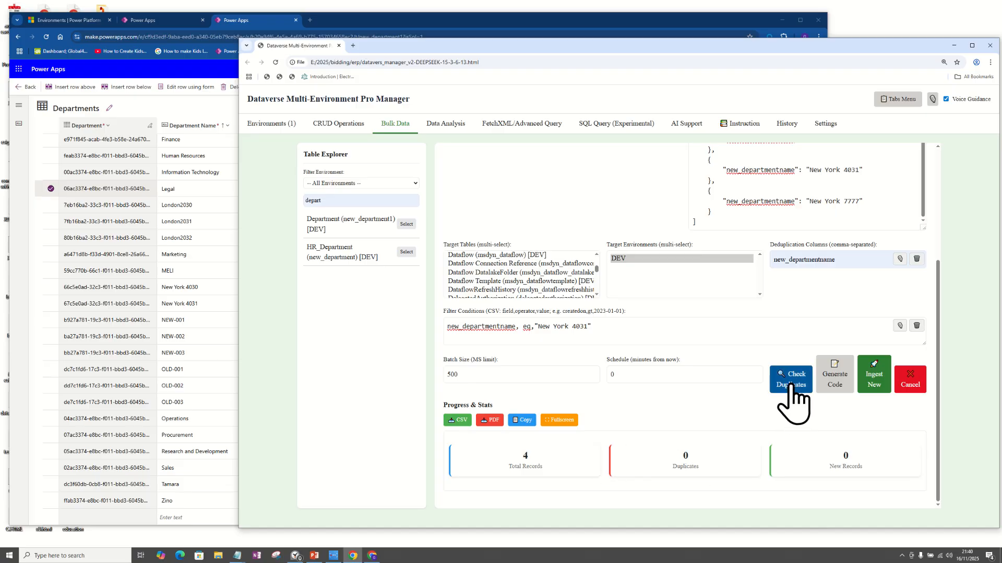